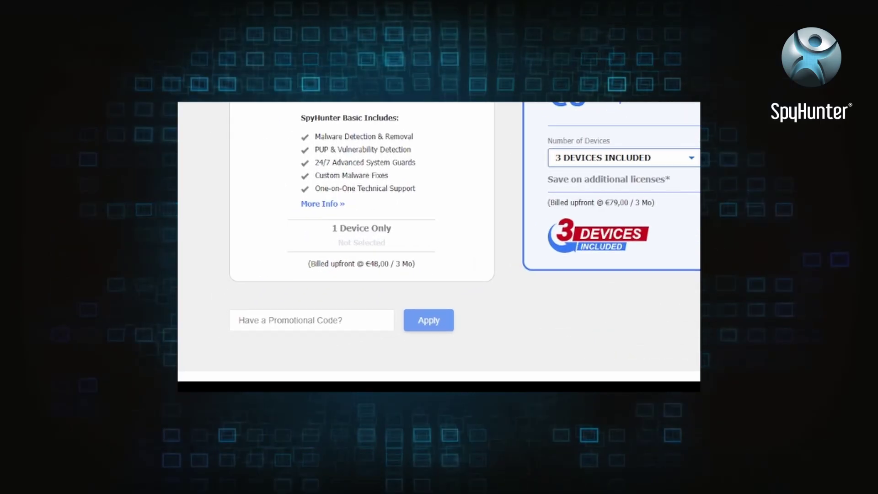
# - Save the SpyHunter installer, launch it from Chrome's downloads panel, and continue the installation
pyautogui.write('HT')
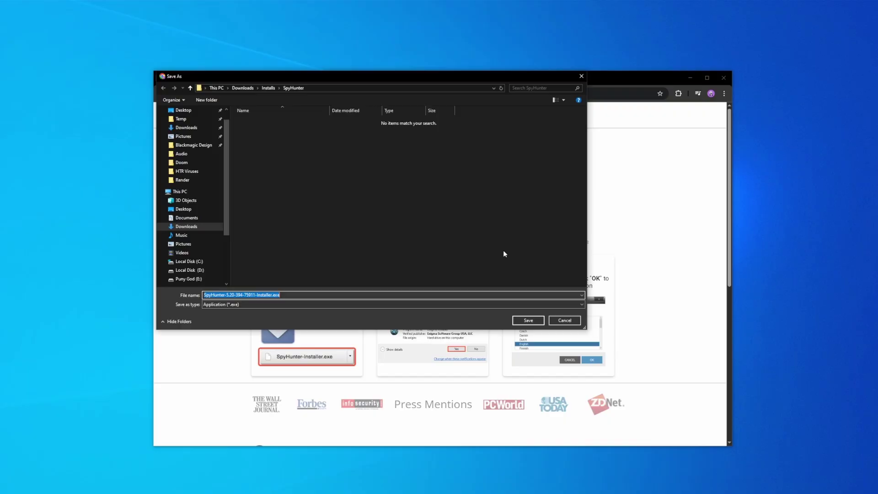
pyautogui.click(526, 319)
pyautogui.click(684, 94)
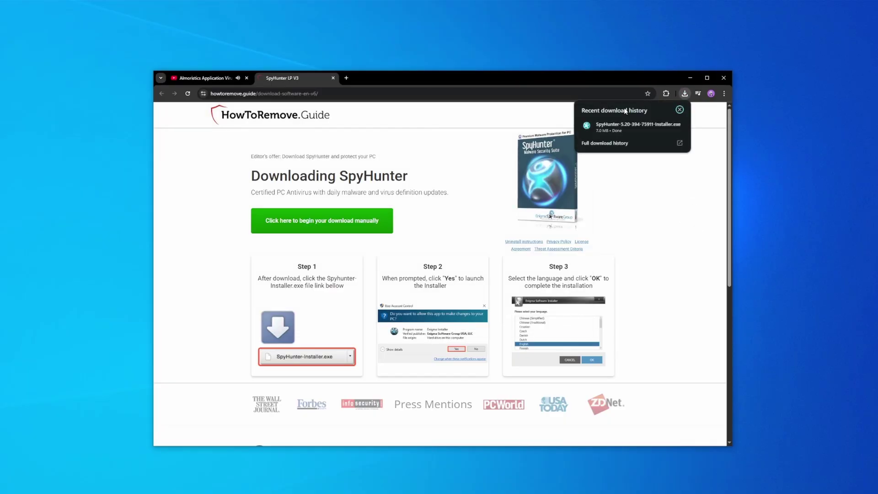
pyautogui.click(626, 119)
pyautogui.click(532, 316)
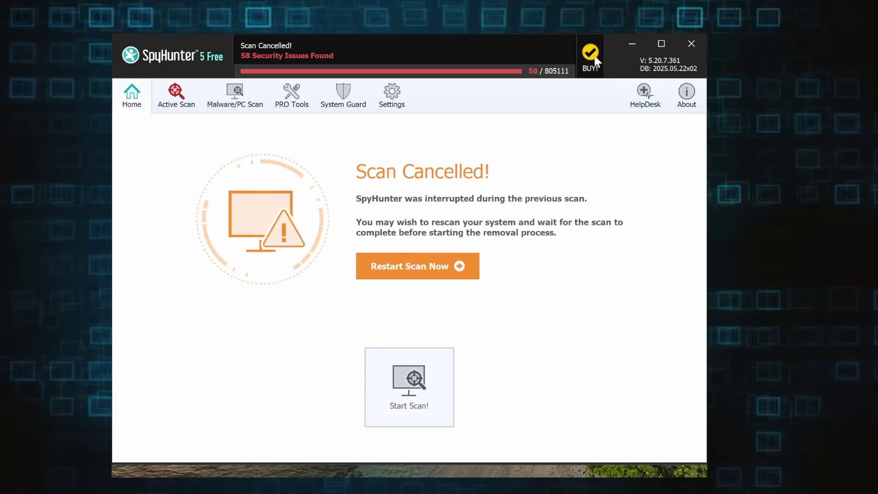
# - Choose FREE Trial (7-Days) from the BUY! options and start entering the e-mail address
pyautogui.click(592, 59)
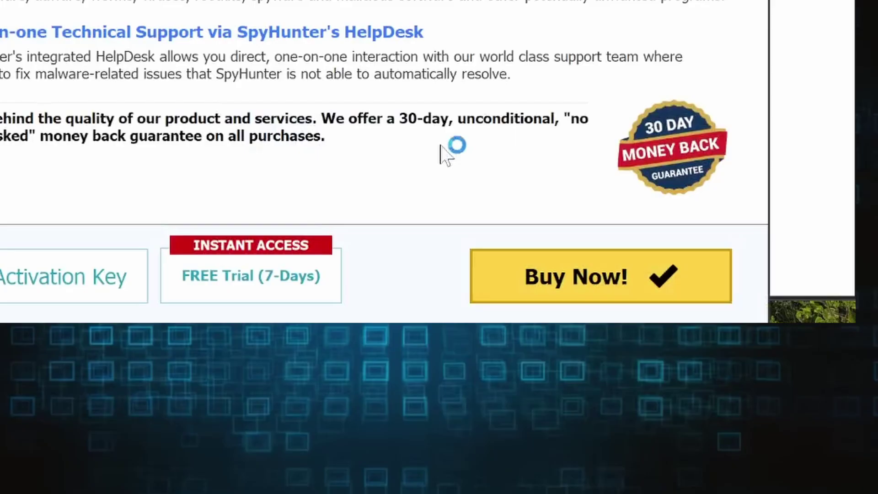
pyautogui.click(263, 274)
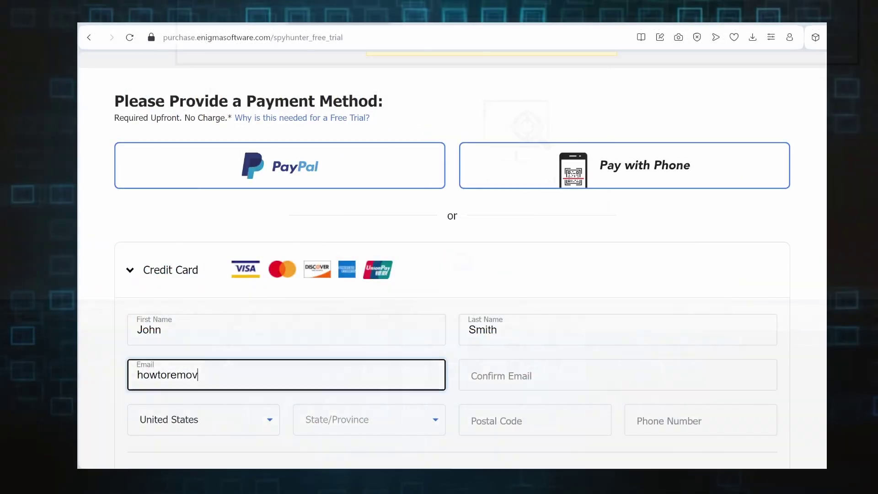
pyautogui.write('e')
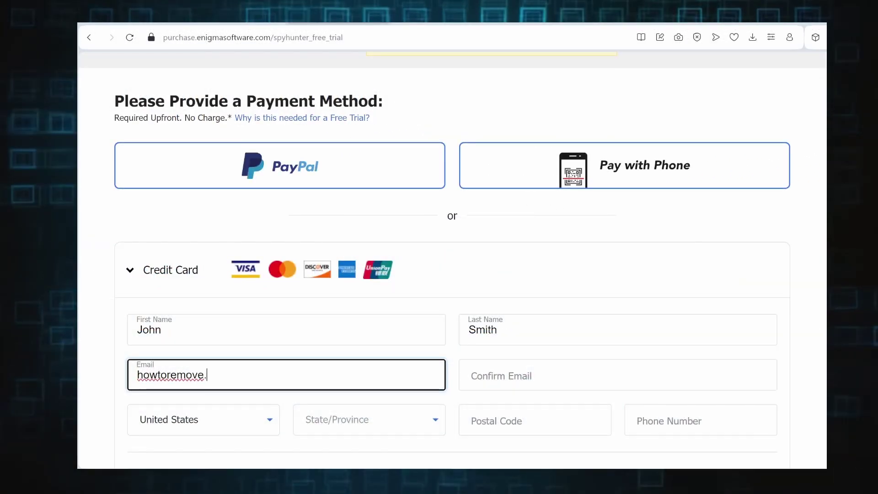
pyautogui.write('.guide')
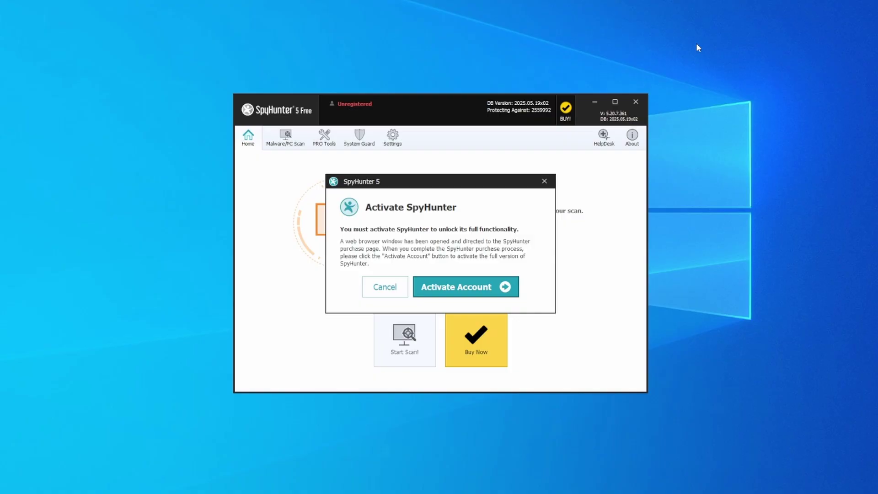
# - Activate the account and apply the HTRG15 coupon, bringing the total to €67,15
pyautogui.click(461, 291)
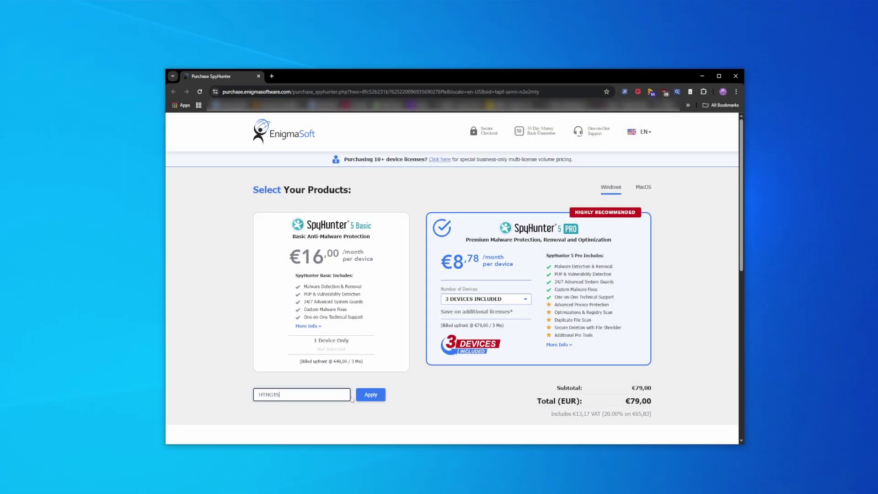
pyautogui.click(358, 396)
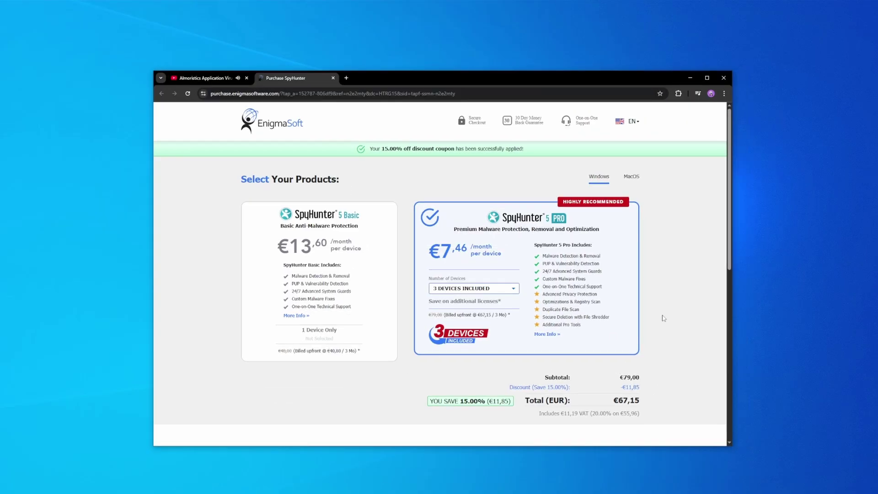
pyautogui.scroll(-5, 663, 318)
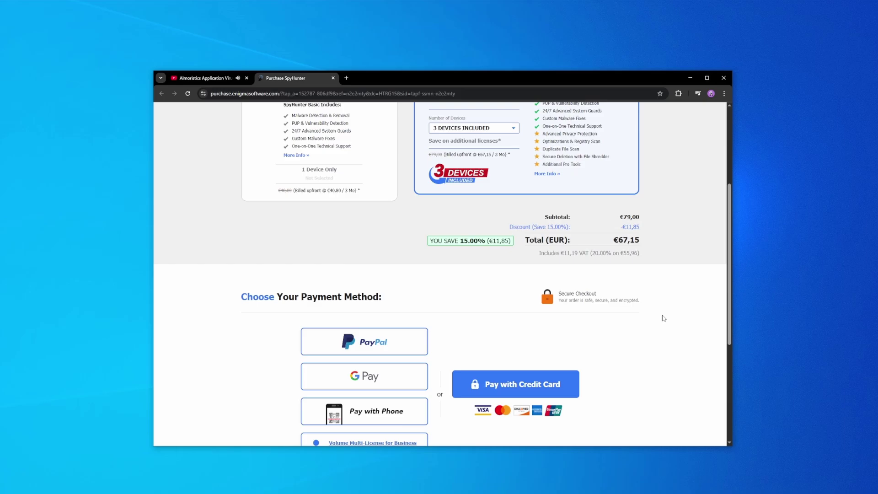
pyautogui.scroll(-2, 663, 317)
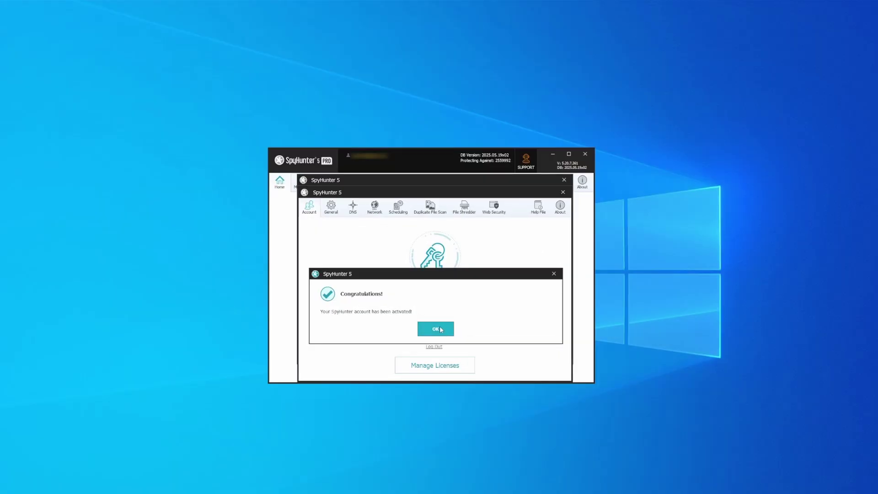
# - Dismiss the activation message, run a full scan, and fix all detected objects
pyautogui.click(440, 329)
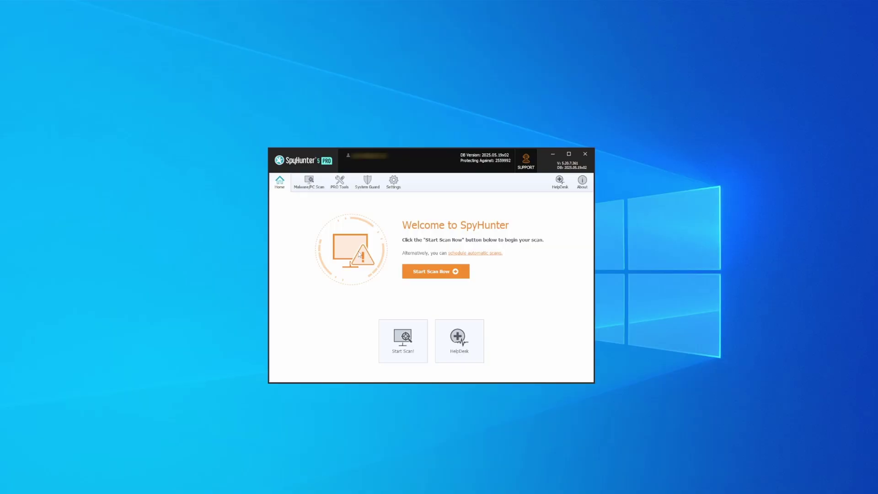
pyautogui.click(437, 271)
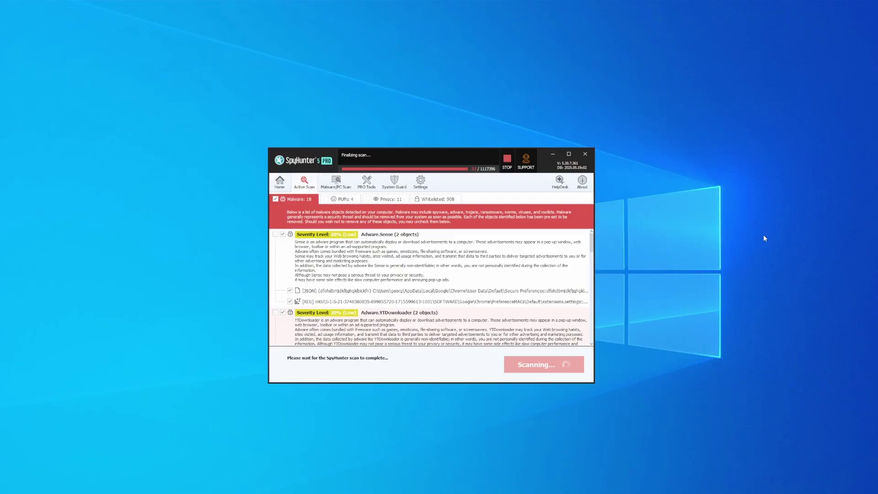
pyautogui.click(540, 368)
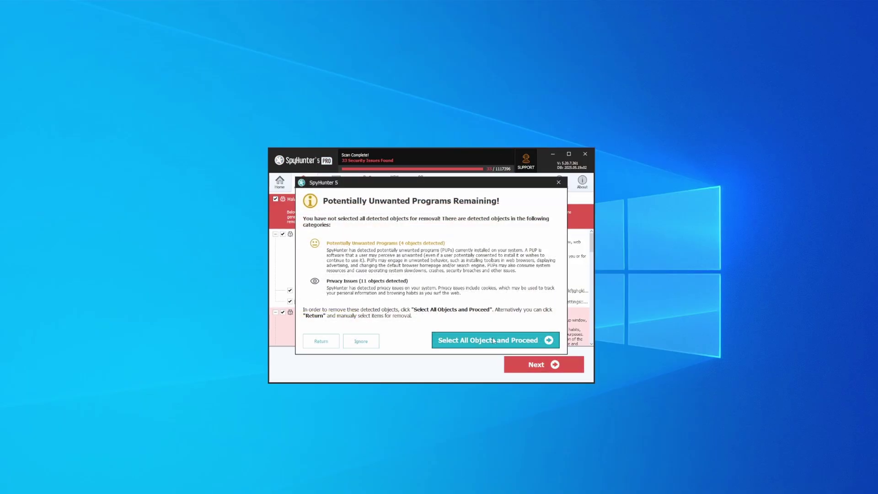
pyautogui.click(494, 340)
pyautogui.click(554, 366)
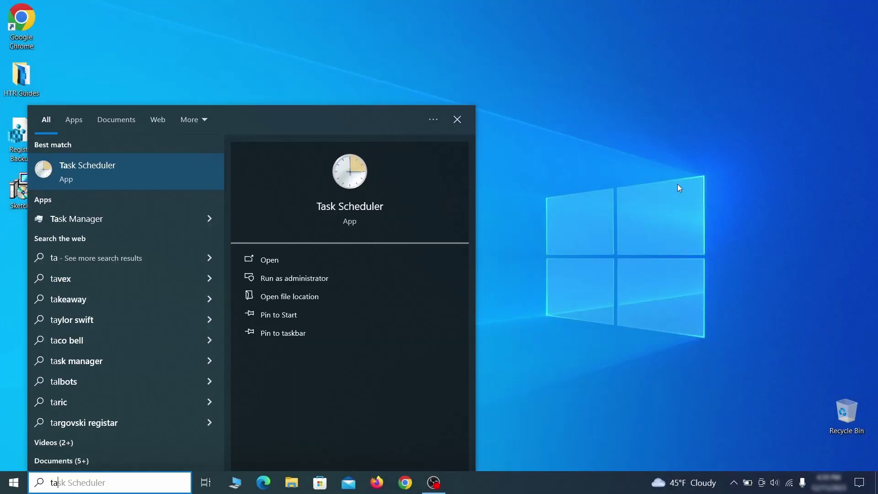
# - In Task Scheduler, inspect the suspicious task's Triggers and Actions in its Properties
pyautogui.write('sk schedul')
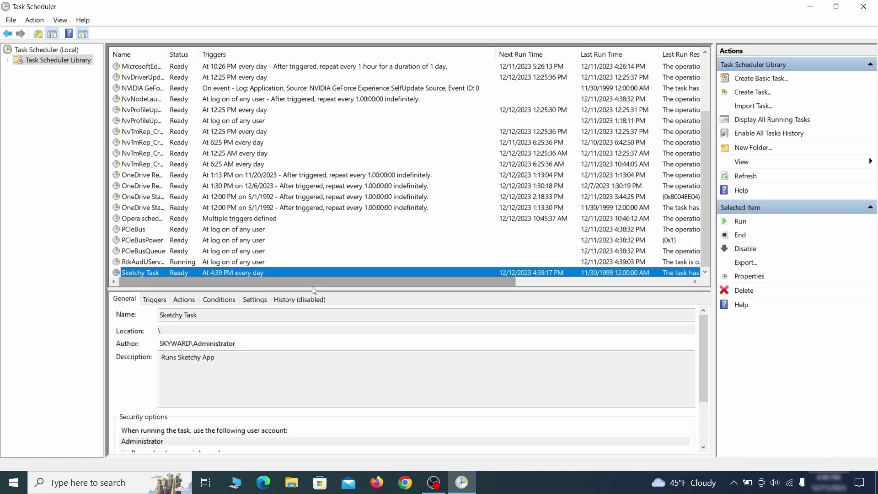
pyautogui.rightClick(227, 273)
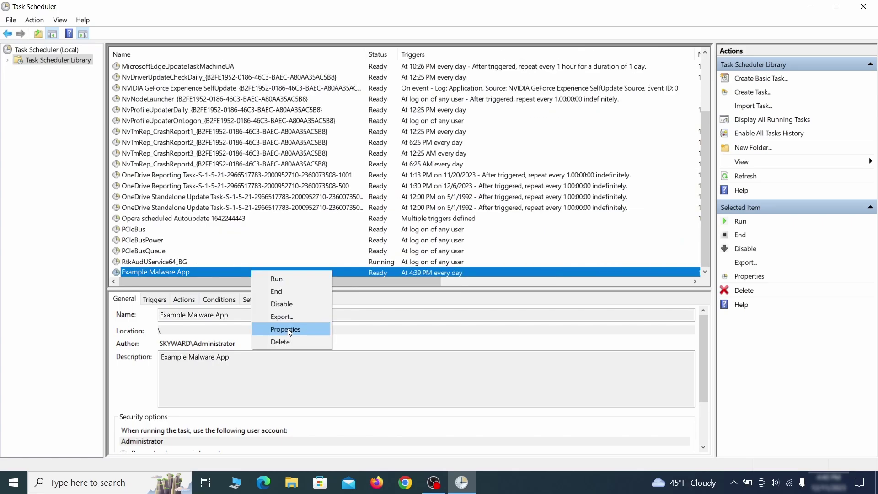
pyautogui.click(293, 329)
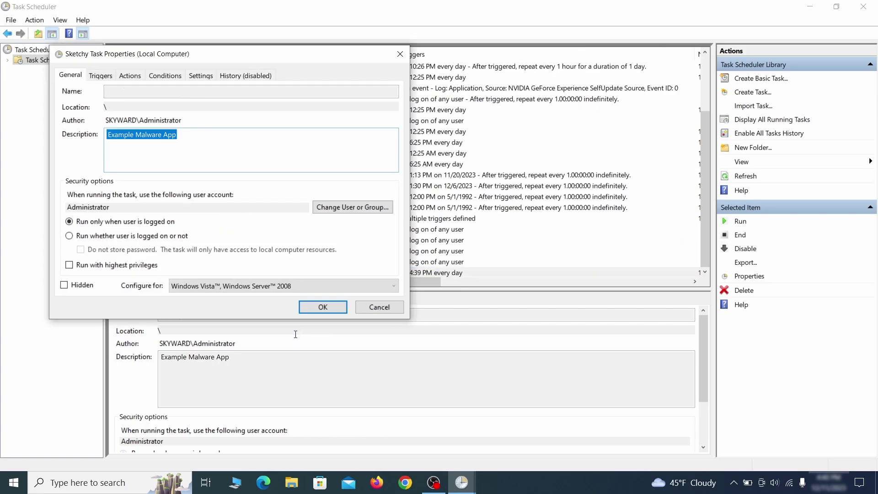
pyautogui.click(100, 75)
pyautogui.click(130, 76)
pyautogui.click(379, 307)
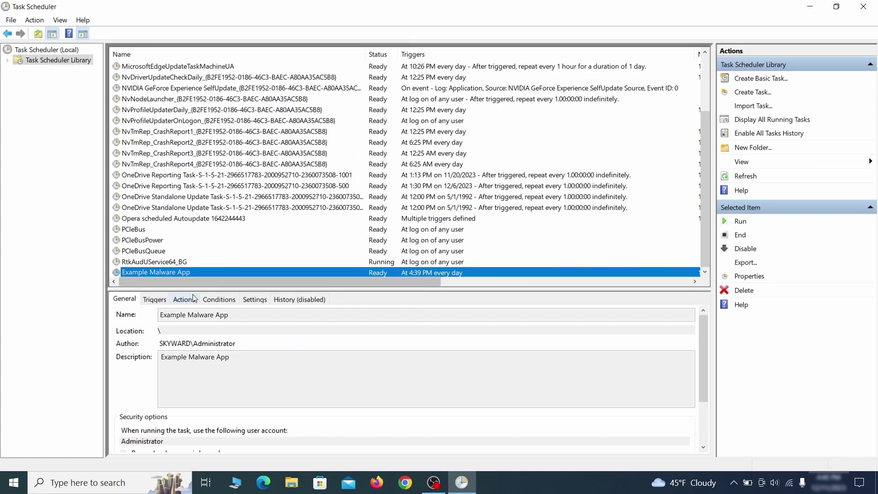
# - Delete the Example Malware App scheduled task and confirm
pyautogui.rightClick(282, 271)
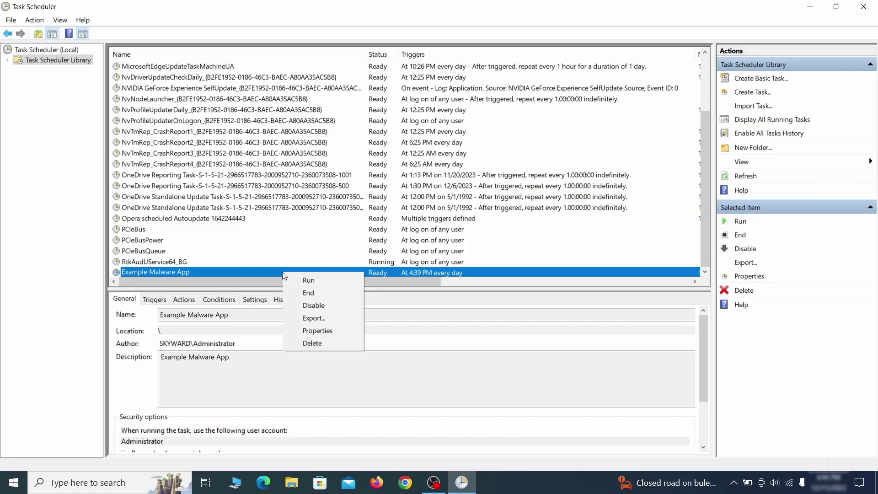
pyautogui.click(311, 343)
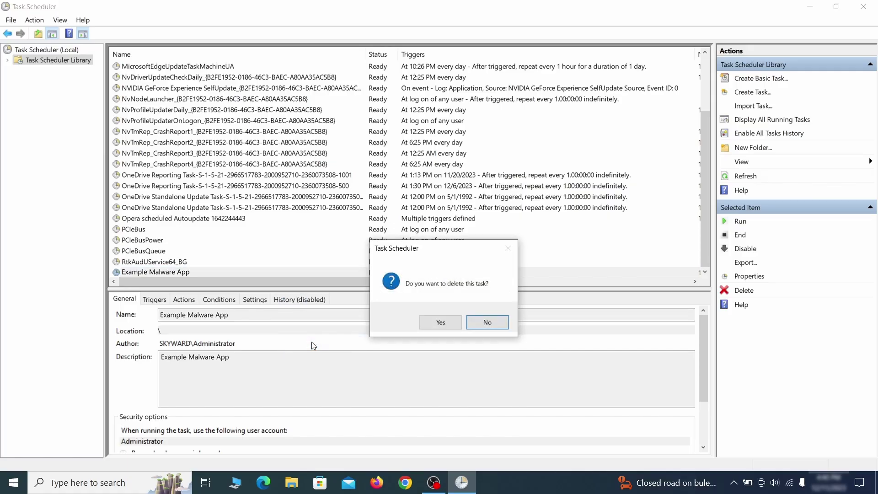
pyautogui.click(440, 322)
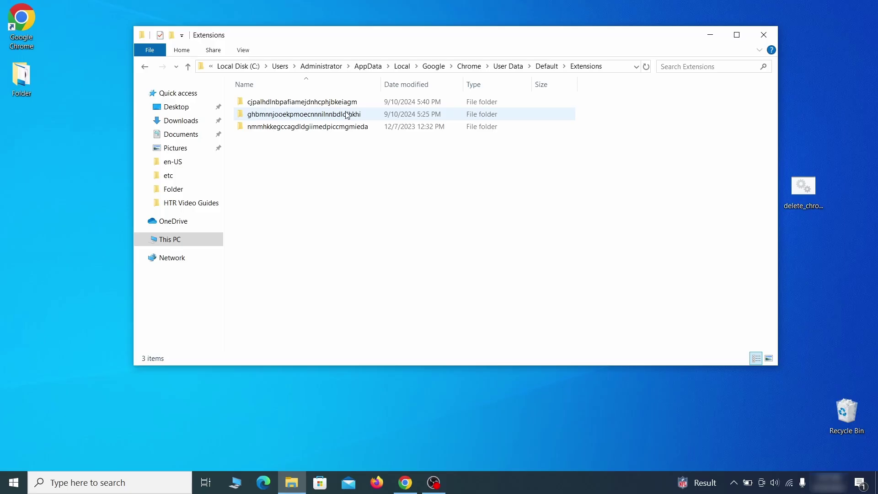
# - Delete the three Chrome extension folders, then repair uBlock Origin on the Extensions page
pyautogui.moveTo(326, 151); pyautogui.dragTo(361, 102)
pyautogui.rightClick(369, 108)
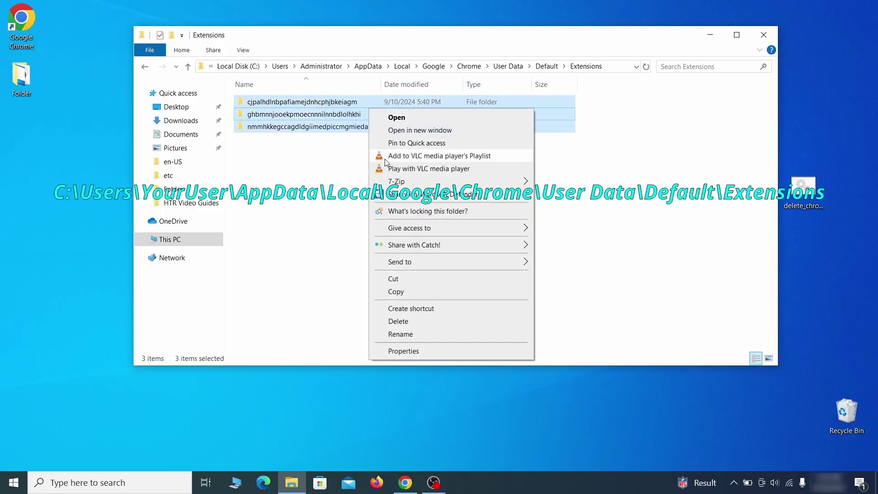
pyautogui.click(407, 323)
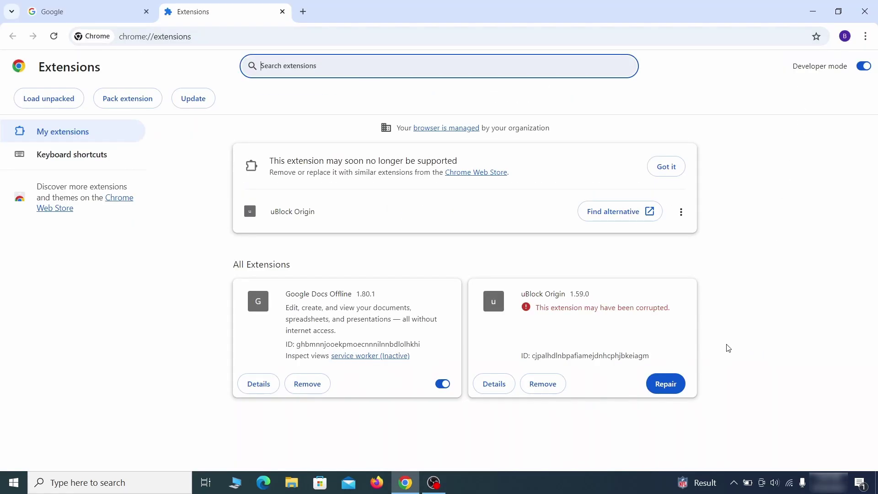
pyautogui.click(671, 392)
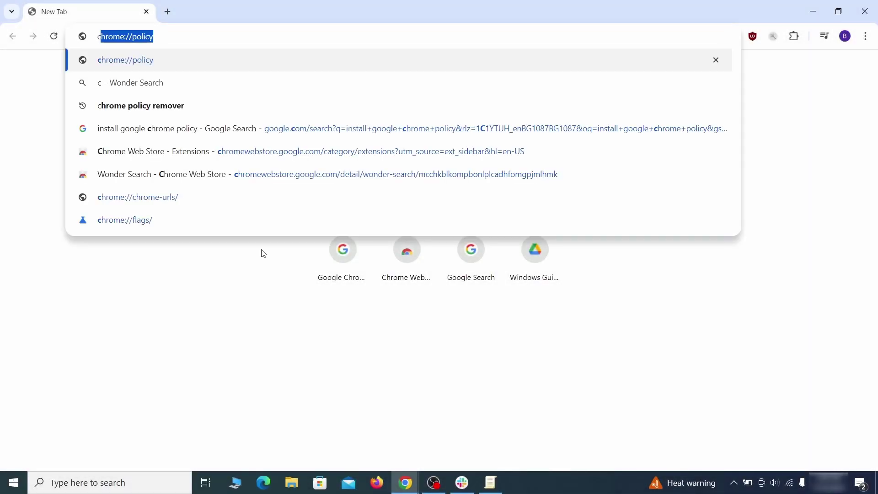
# - Copy the rogue HomepageLocation value from chrome://policy into the Notepad note
pyautogui.press('Return')
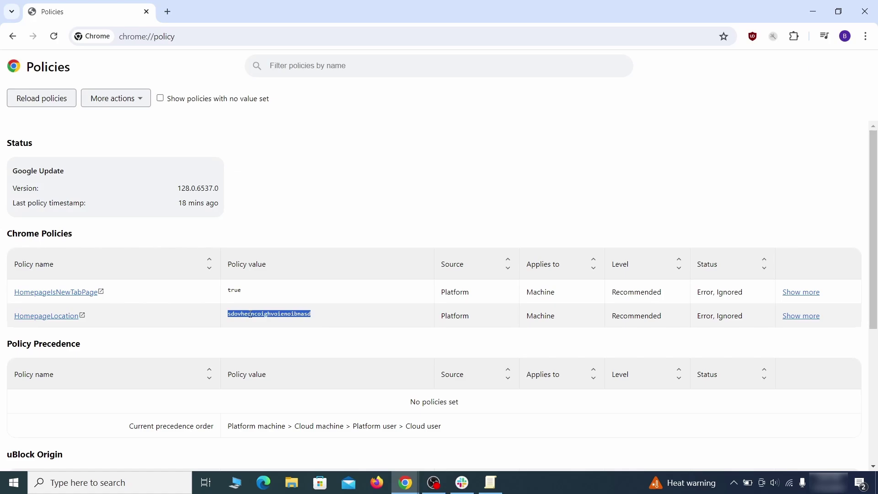
pyautogui.rightClick(250, 314)
pyautogui.click(270, 325)
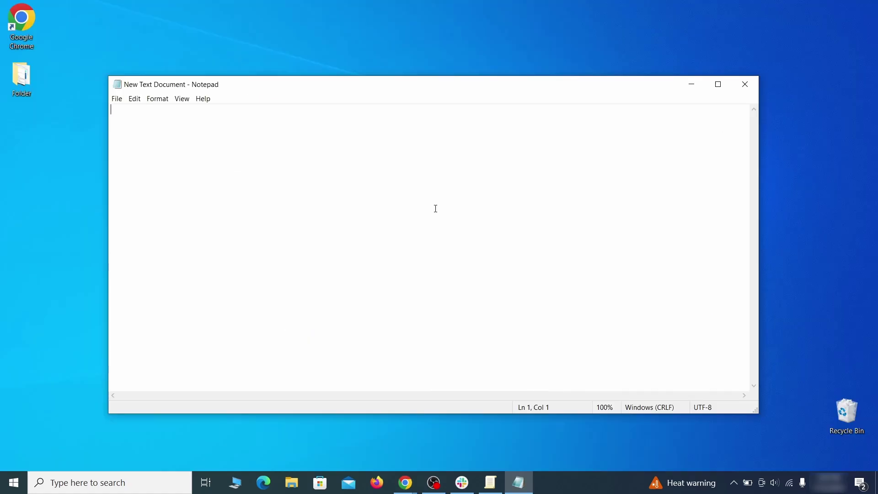
pyautogui.rightClick(435, 201)
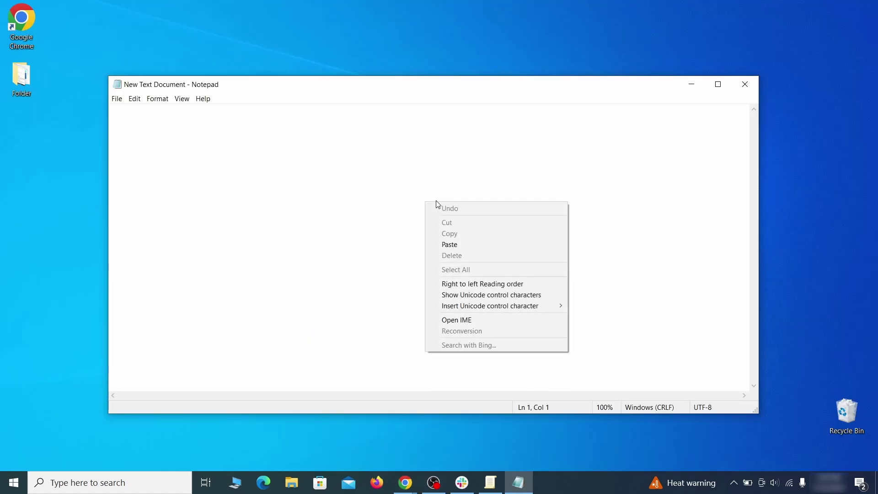
pyautogui.click(460, 244)
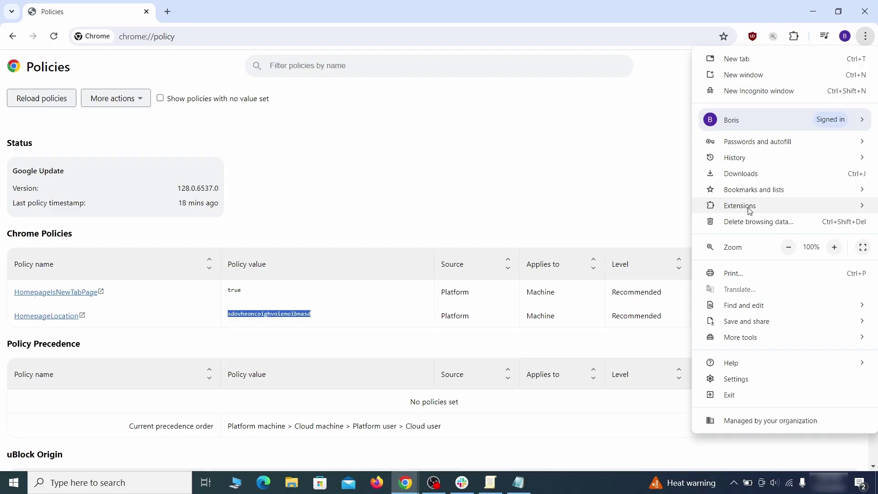
# - Enable Developer mode on the Extensions page and copy Wonder Search's extension ID
pyautogui.moveTo(724, 205)
pyautogui.click(653, 209)
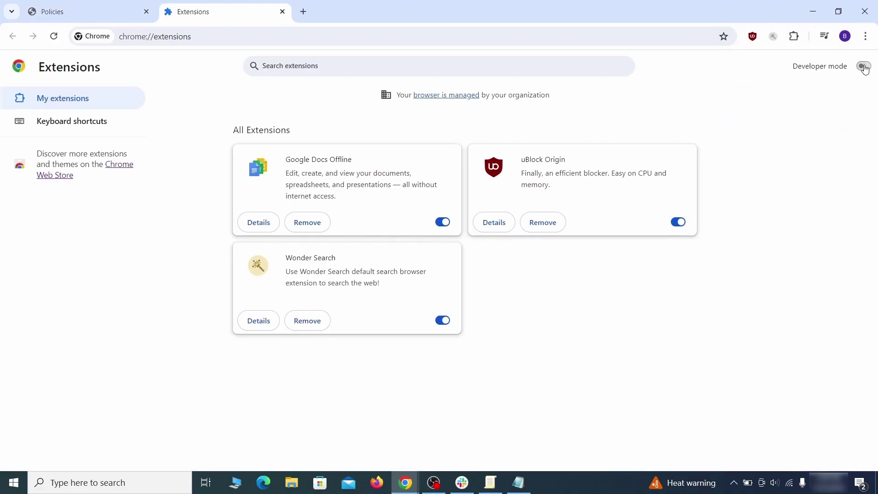
pyautogui.click(863, 67)
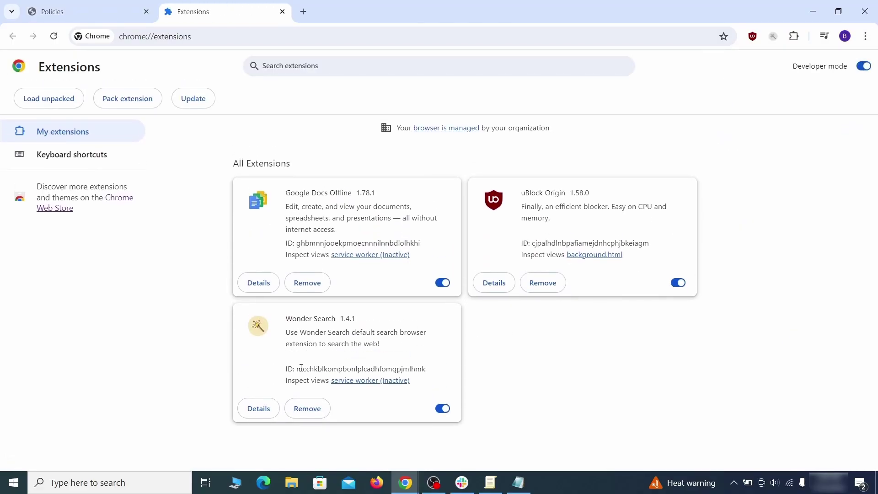
pyautogui.rightClick(424, 368)
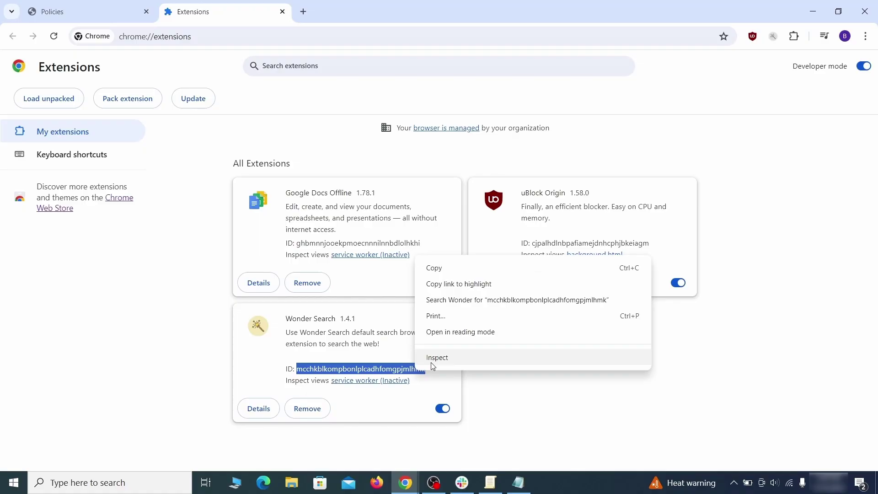
pyautogui.click(460, 271)
pyautogui.click(813, 12)
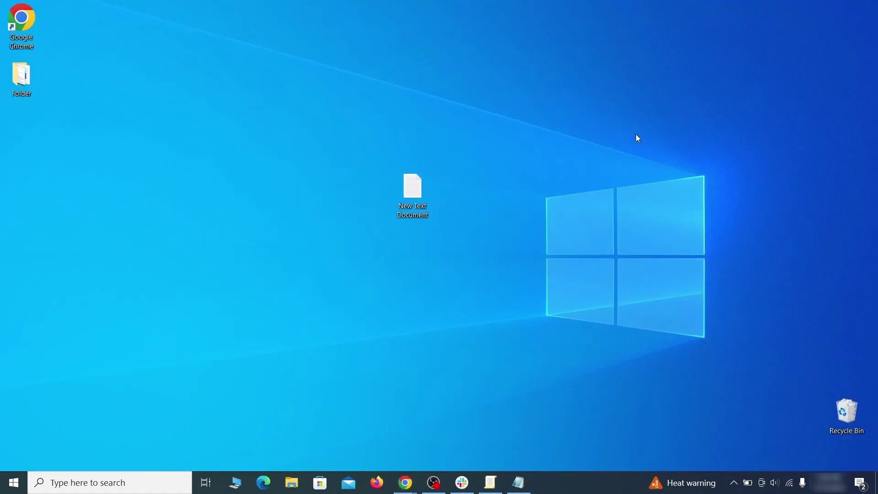
# - Paste the Wonder Search ID into the note and run Registry Editor as administrator
pyautogui.click(518, 483)
pyautogui.rightClick(256, 179)
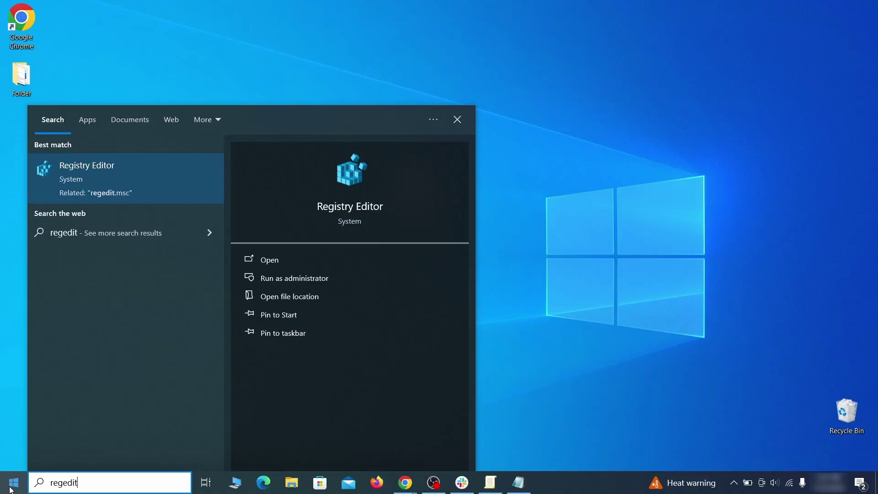
pyautogui.rightClick(176, 175)
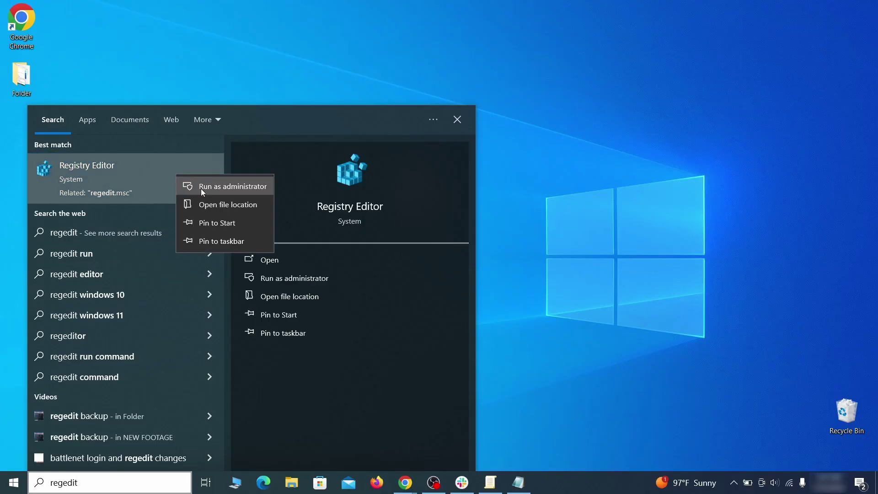
pyautogui.click(202, 187)
# - Search the registry for the rogue homepage value copied from the note
pyautogui.hotkey('ctrl', 'f')
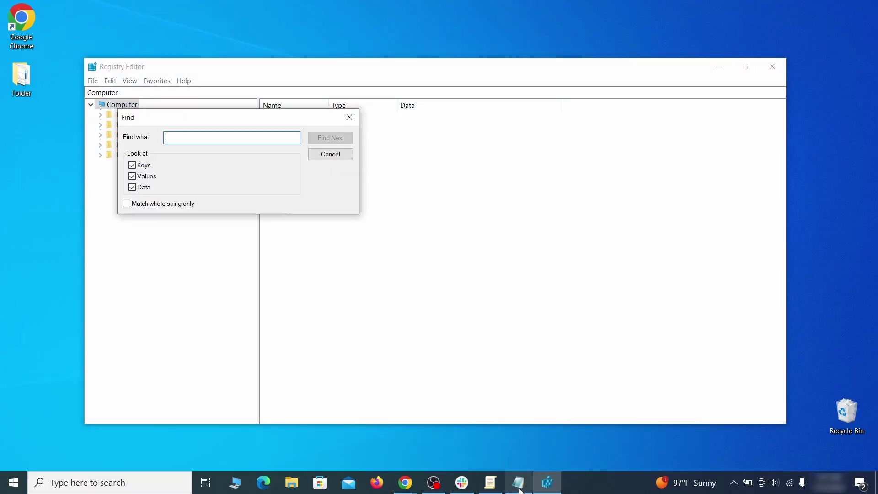
pyautogui.click(519, 489)
pyautogui.rightClick(197, 121)
pyautogui.click(217, 154)
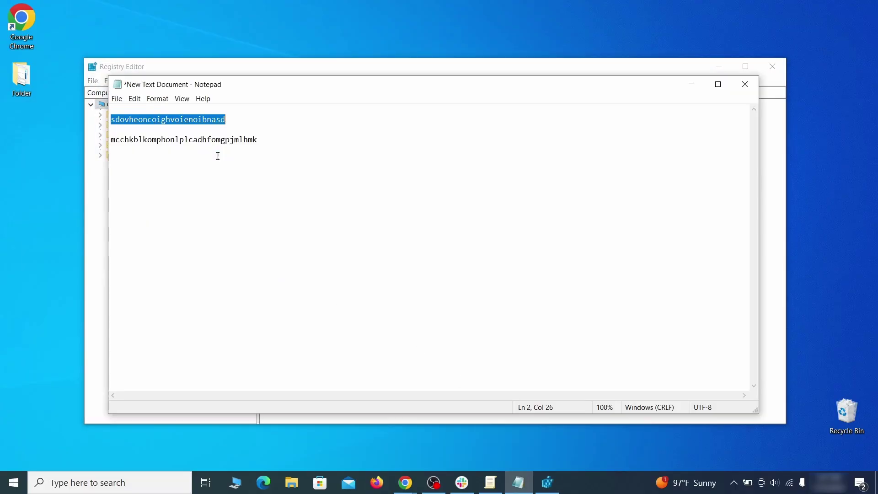
pyautogui.click(90, 168)
pyautogui.rightClick(197, 138)
pyautogui.click(231, 184)
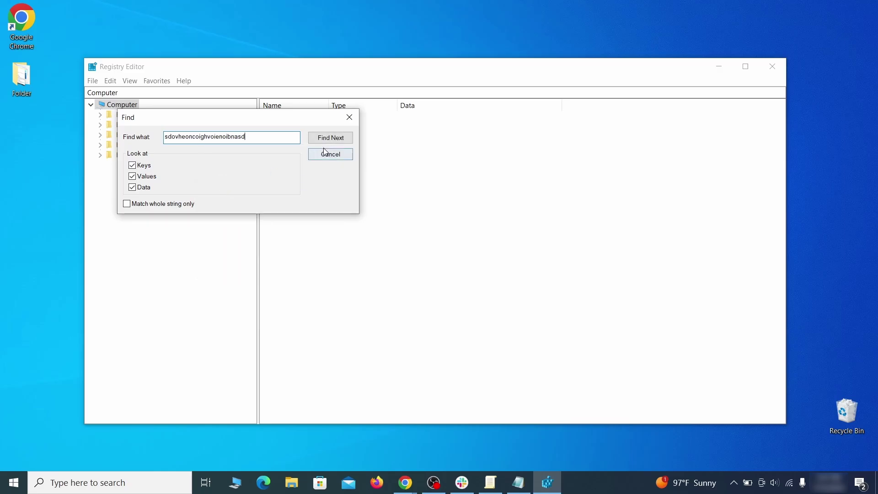
pyautogui.click(341, 139)
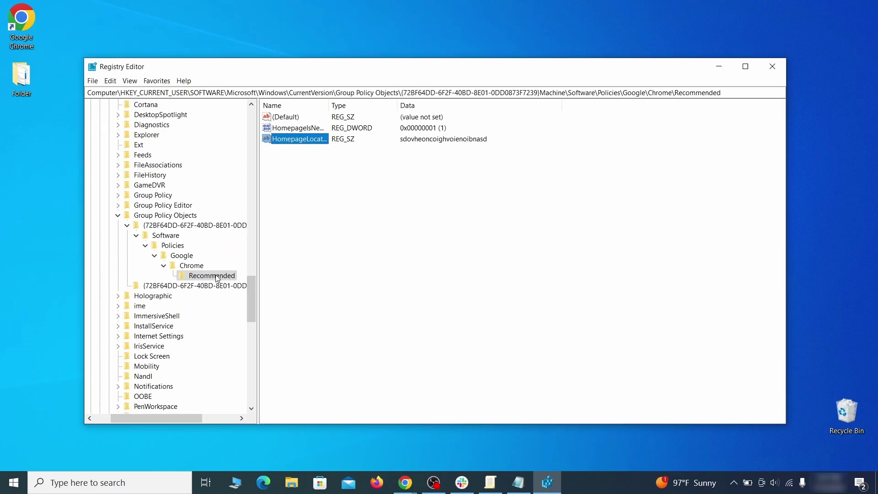
# - Delete the found Chrome Recommended policy key
pyautogui.rightClick(217, 276)
pyautogui.click(261, 318)
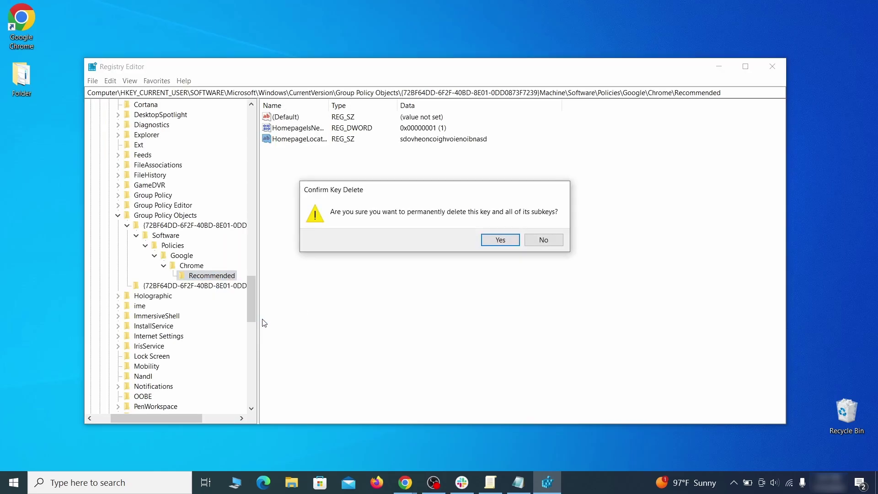
pyautogui.click(500, 239)
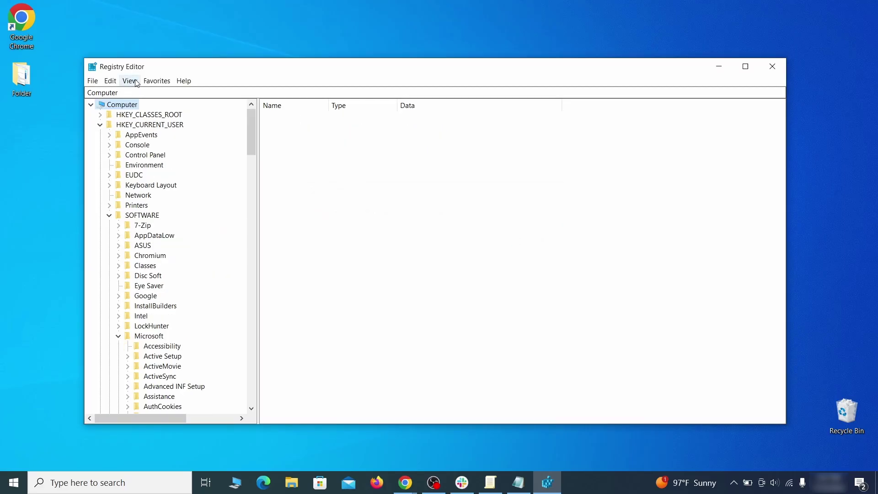
# - Try deleting HKLM\SOFTWARE\Google\Chrome and dismiss the resulting error
pyautogui.click(110, 81)
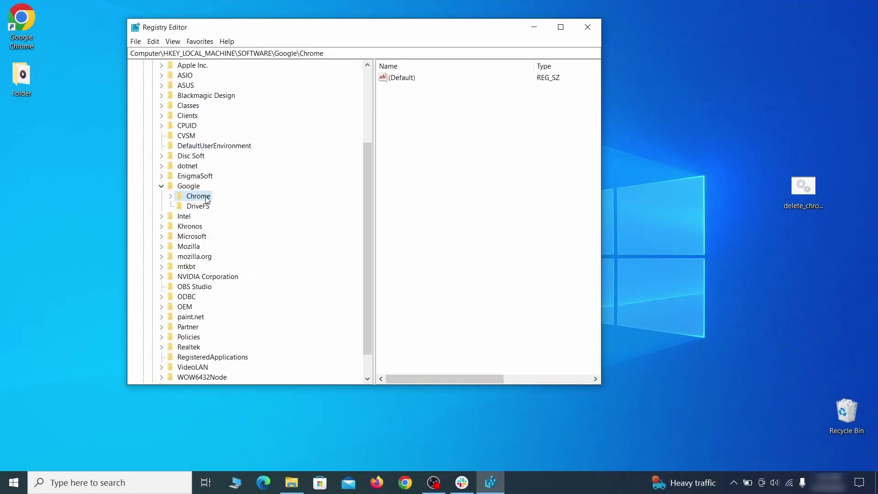
pyautogui.rightClick(199, 199)
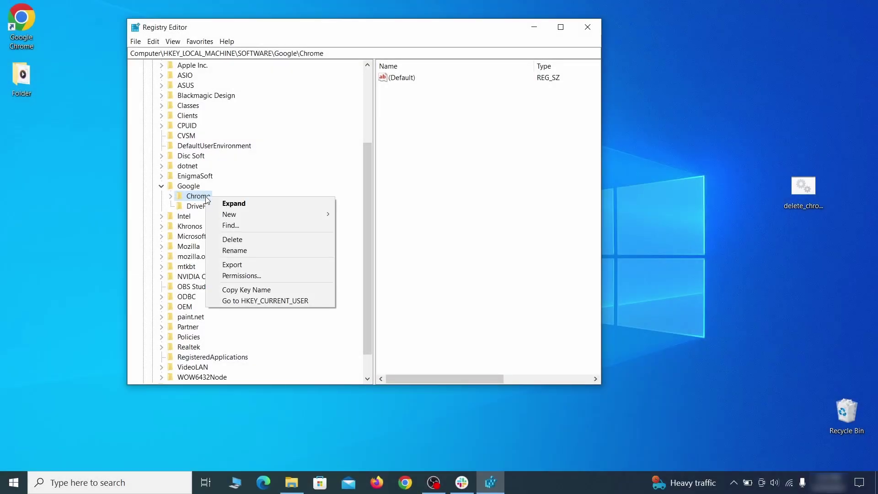
pyautogui.click(243, 241)
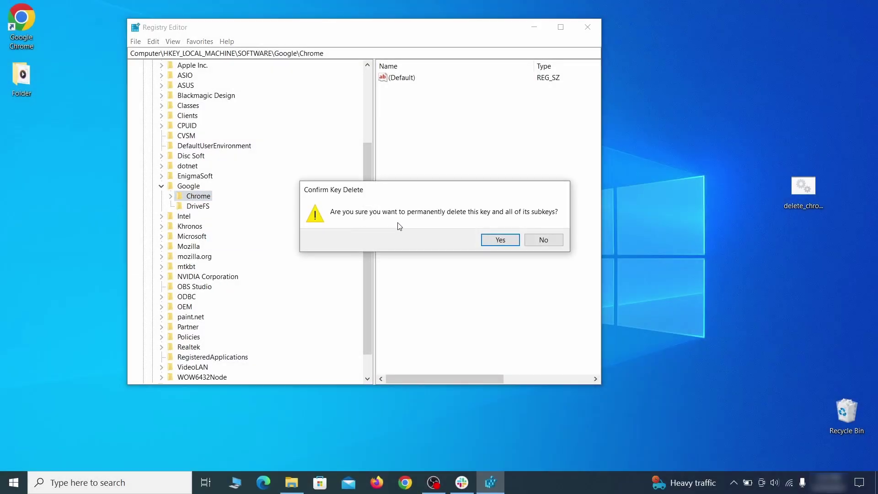
pyautogui.click(500, 240)
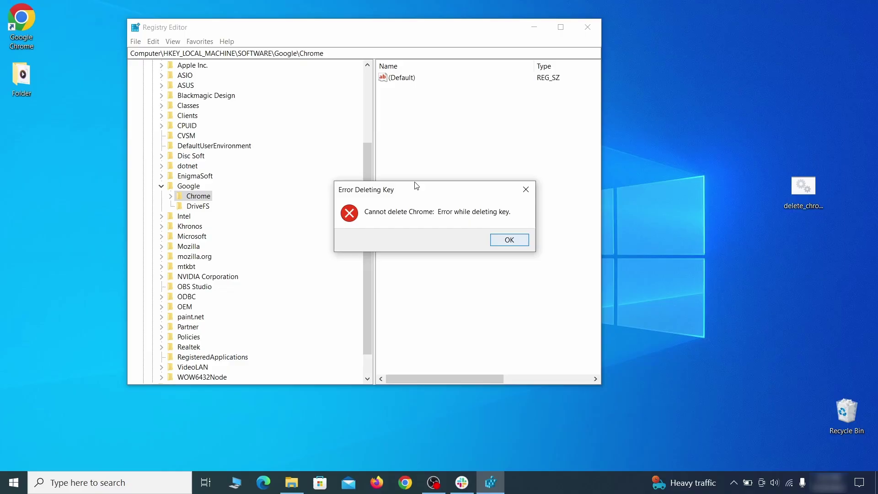
pyautogui.click(516, 242)
# - Make Everyone the owner of the HKLM Google Chrome key, replacing descendant permissions
pyautogui.rightClick(222, 201)
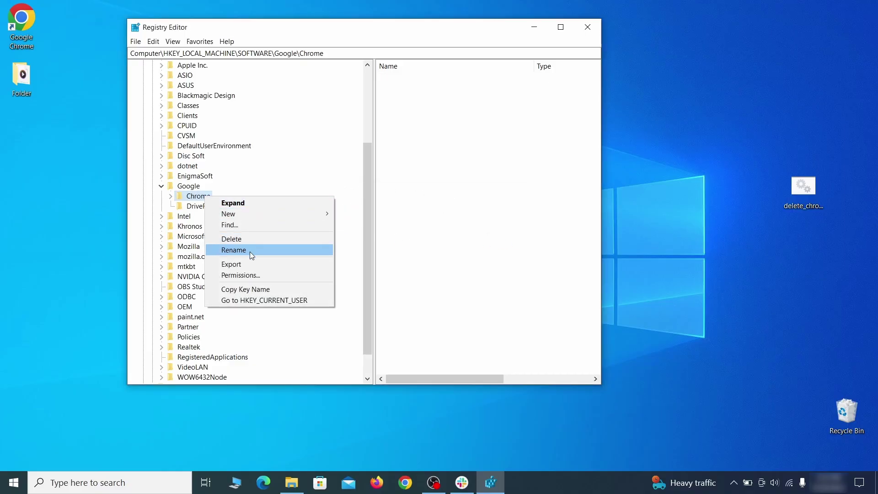
pyautogui.click(259, 274)
pyautogui.click(319, 270)
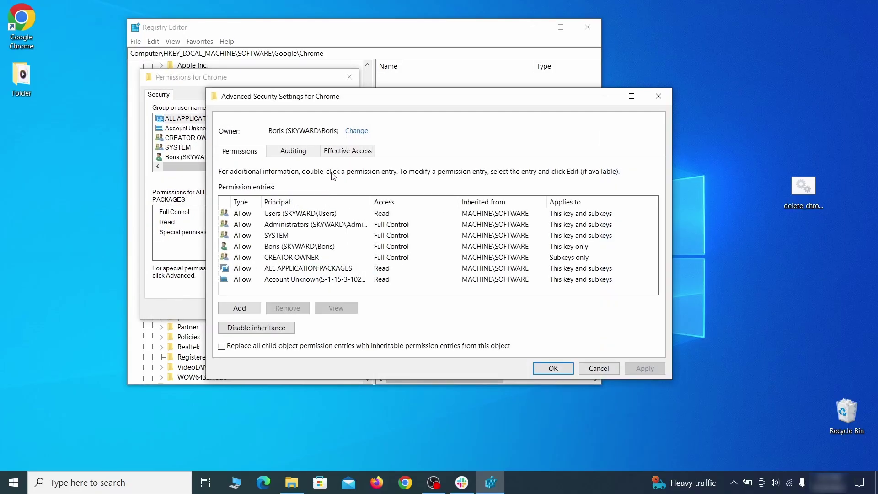
pyautogui.click(356, 131)
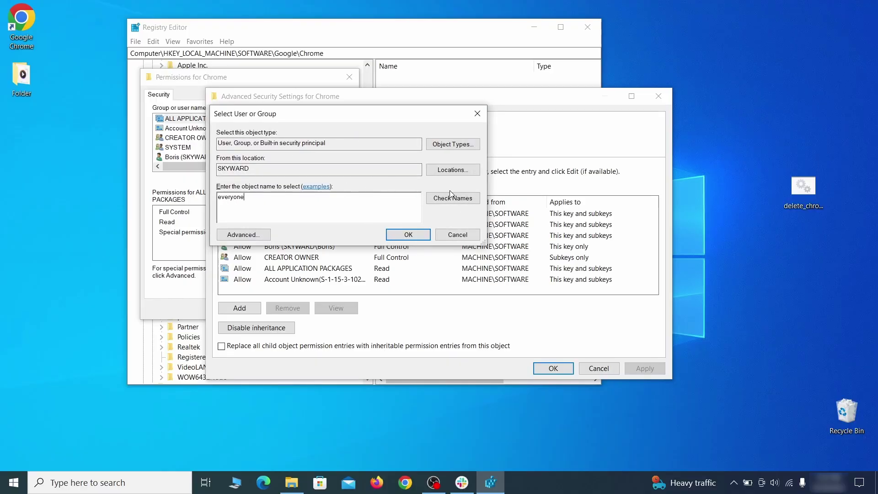
pyautogui.click(414, 235)
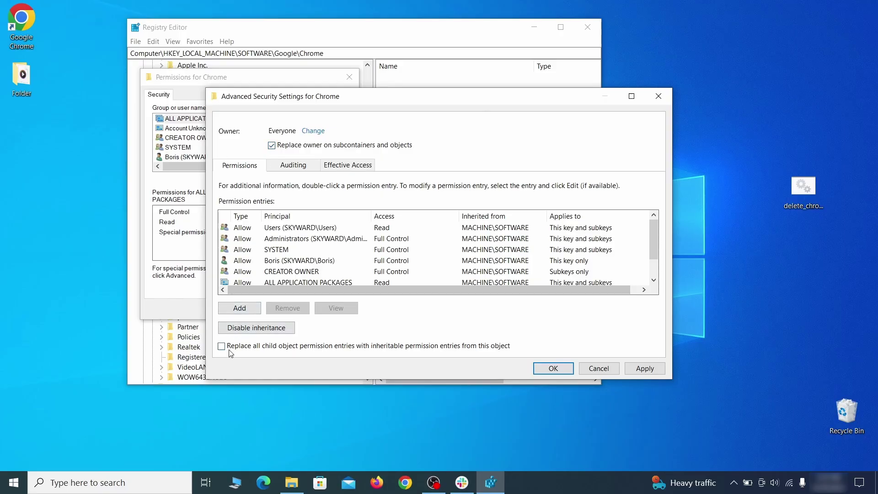
pyautogui.click(645, 368)
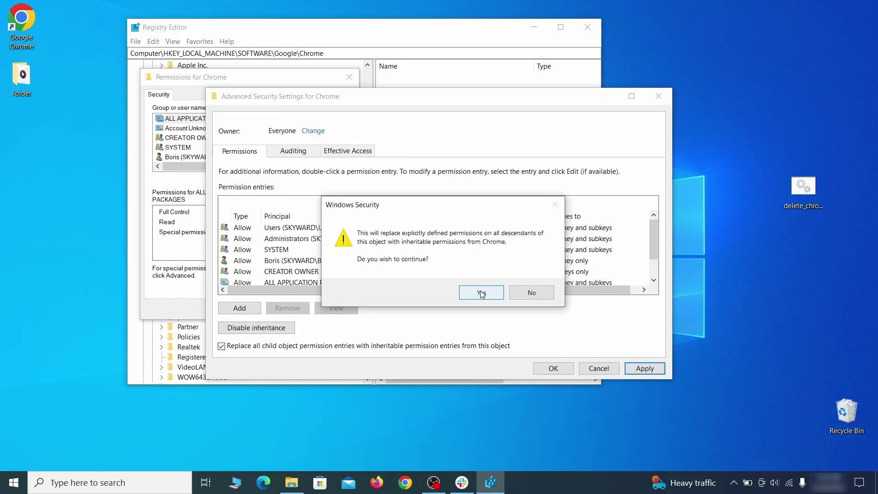
pyautogui.click(481, 292)
pyautogui.click(553, 368)
pyautogui.click(236, 308)
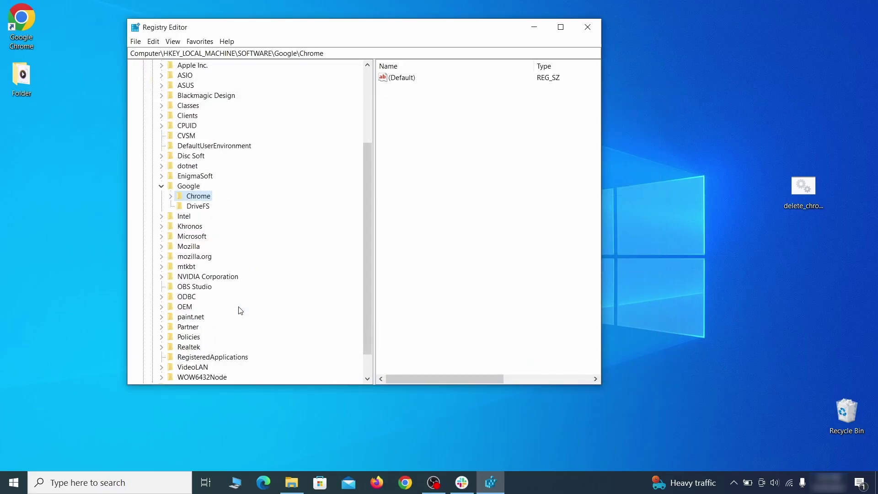
# - Delete the HKLM\SOFTWARE\Google\Chrome key
pyautogui.rightClick(201, 196)
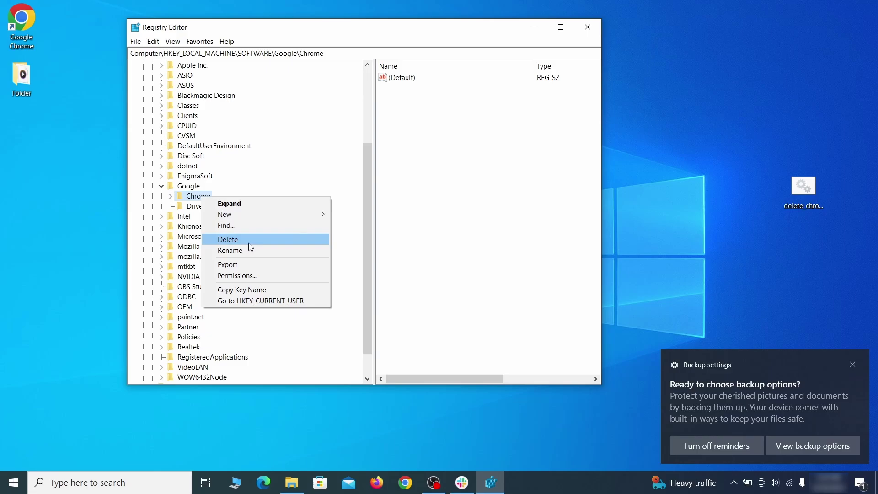
pyautogui.click(249, 245)
pyautogui.click(501, 241)
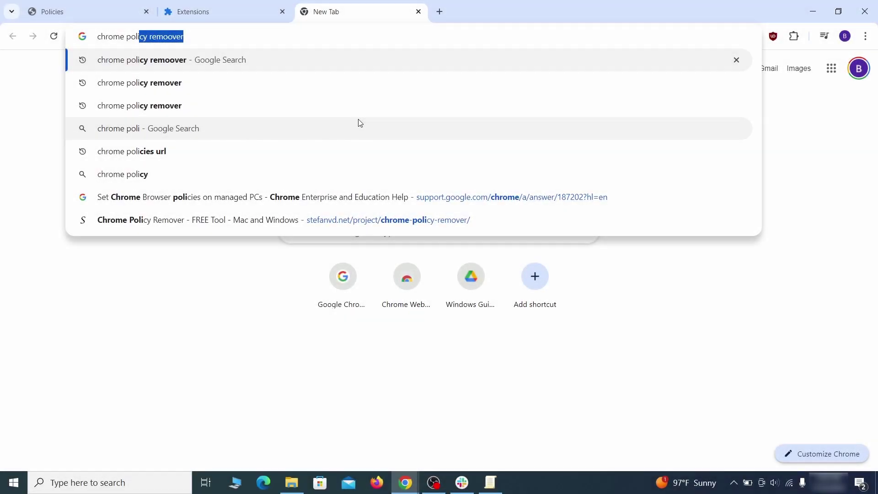
# - Download the Windows version of Chrome Policy Remover from stefanvd.net
pyautogui.write('y rem')
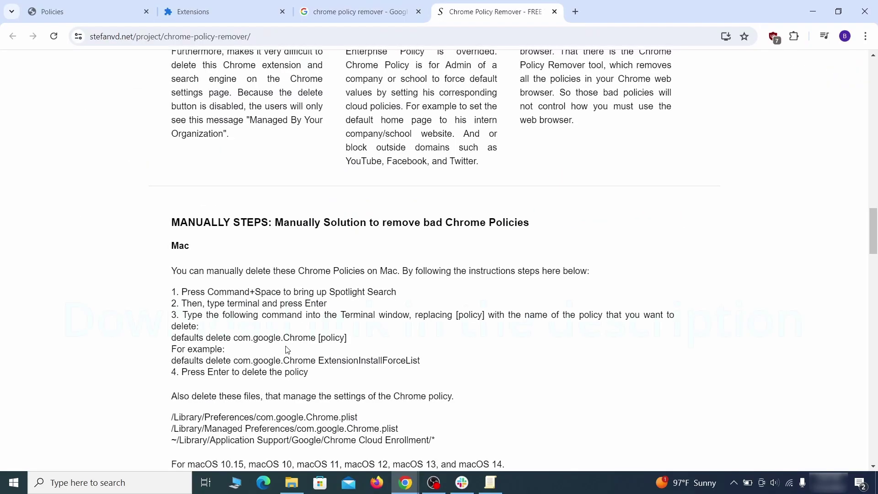
pyautogui.scroll(10, 287, 352)
pyautogui.scroll(-5, 287, 351)
pyautogui.click(494, 237)
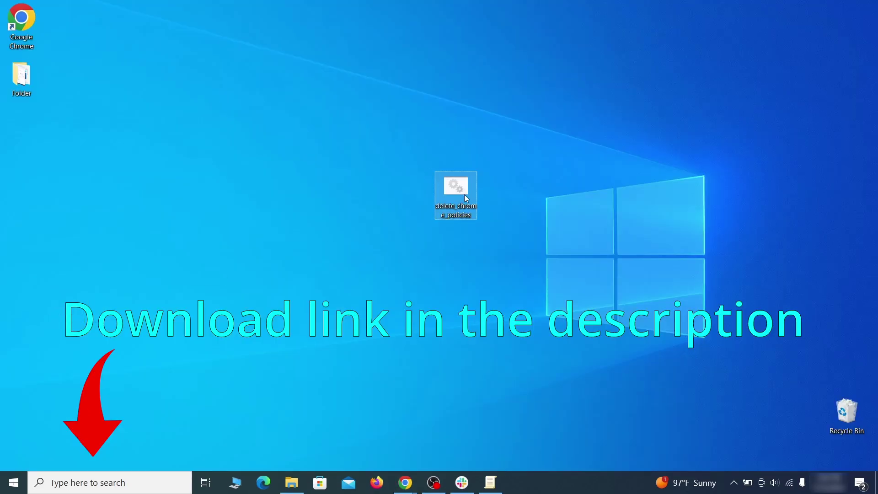
# - Run the delete chrome policies script as administrator, allowing it through SmartScreen with Run anyway
pyautogui.rightClick(465, 194)
pyautogui.click(521, 233)
pyautogui.click(320, 160)
pyautogui.click(478, 347)
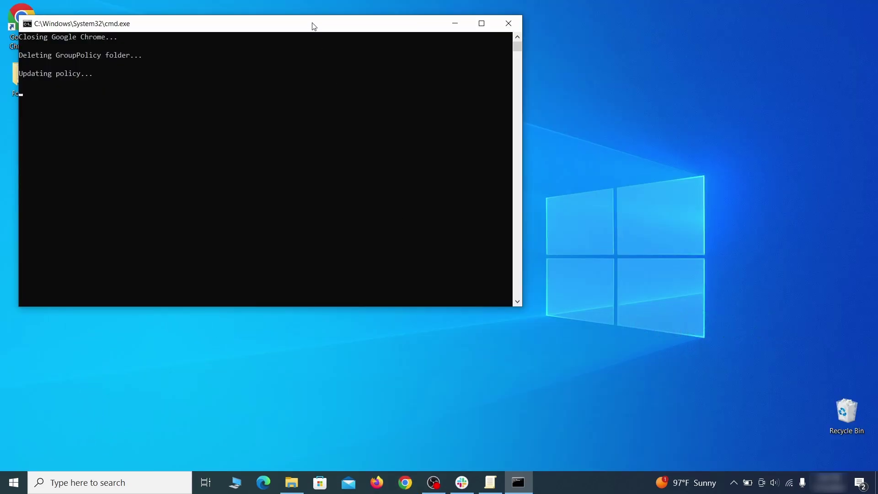
pyautogui.moveTo(313, 26); pyautogui.dragTo(463, 55)
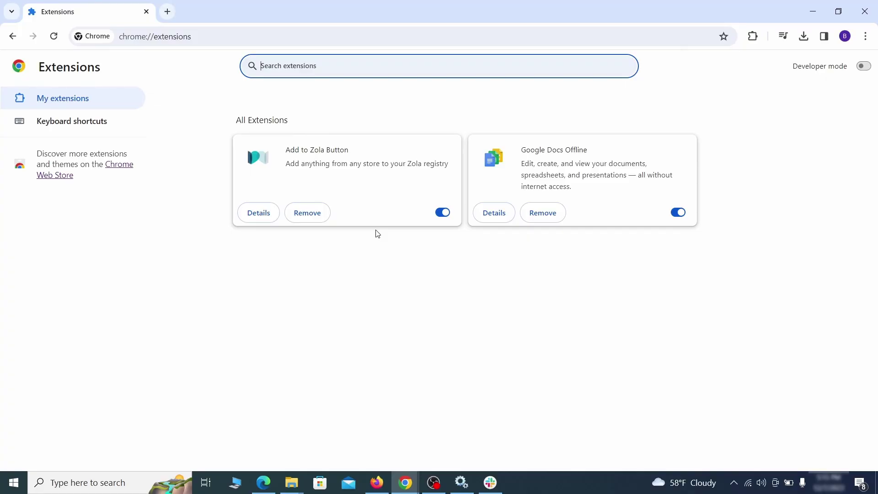
# - Disable and remove the Add to Zola Button extension, then clear history, cookies and cached files
pyautogui.click(441, 212)
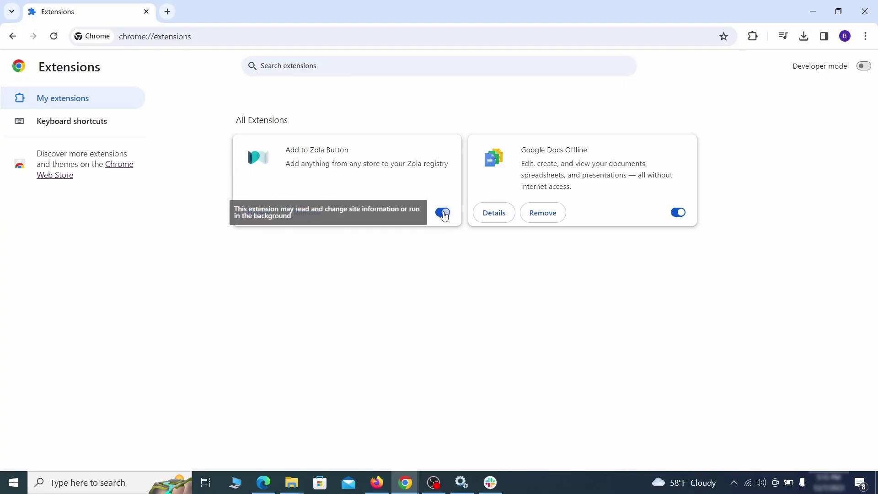
pyautogui.click(320, 215)
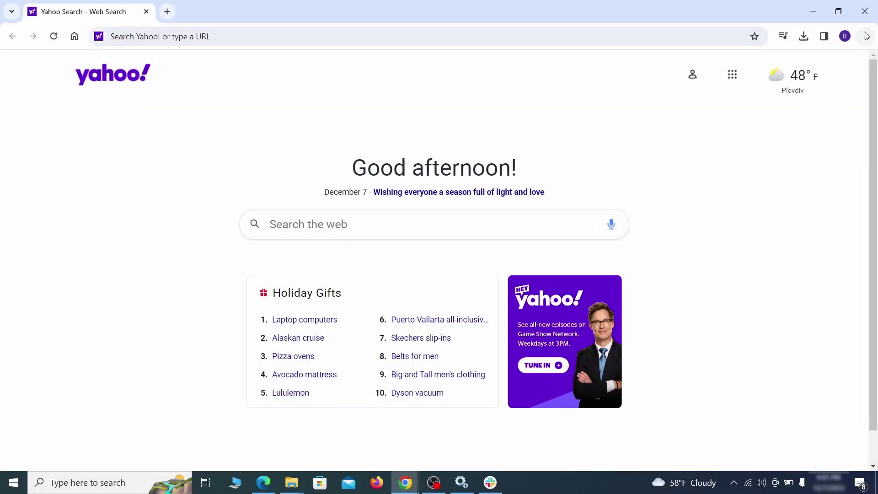
pyautogui.click(866, 36)
pyautogui.click(722, 414)
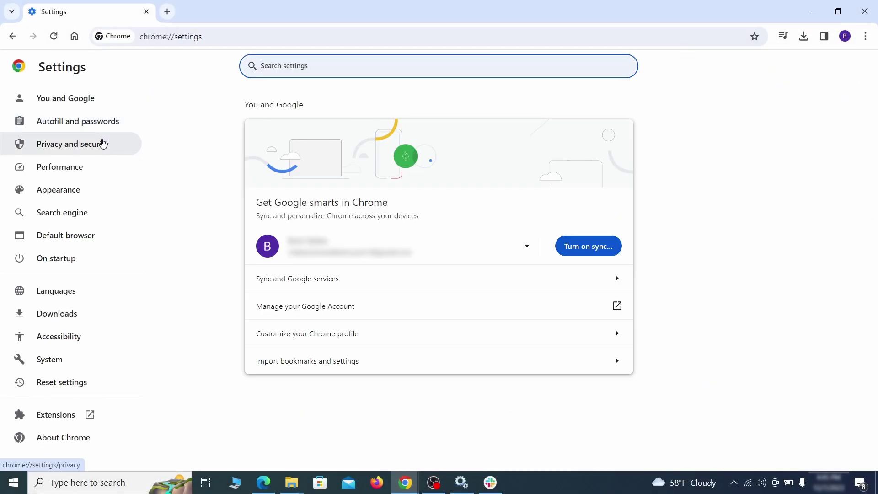
pyautogui.click(102, 143)
pyautogui.scroll(-1, 691, 299)
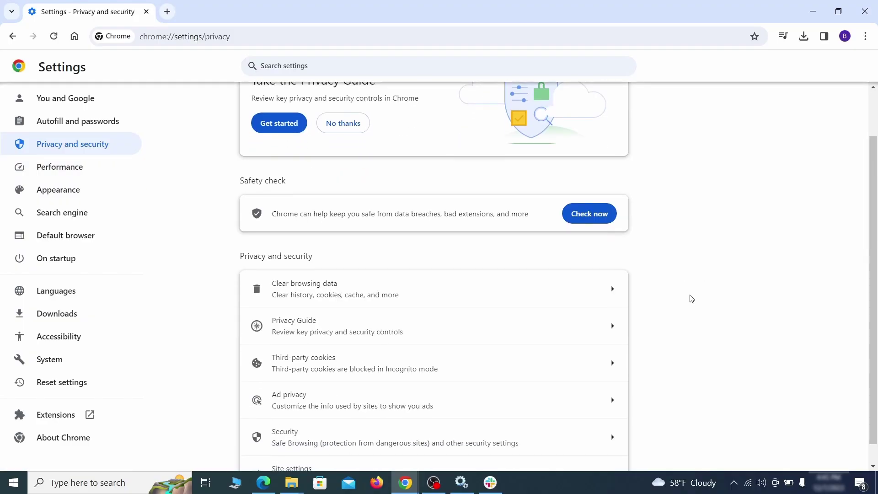
pyautogui.click(572, 294)
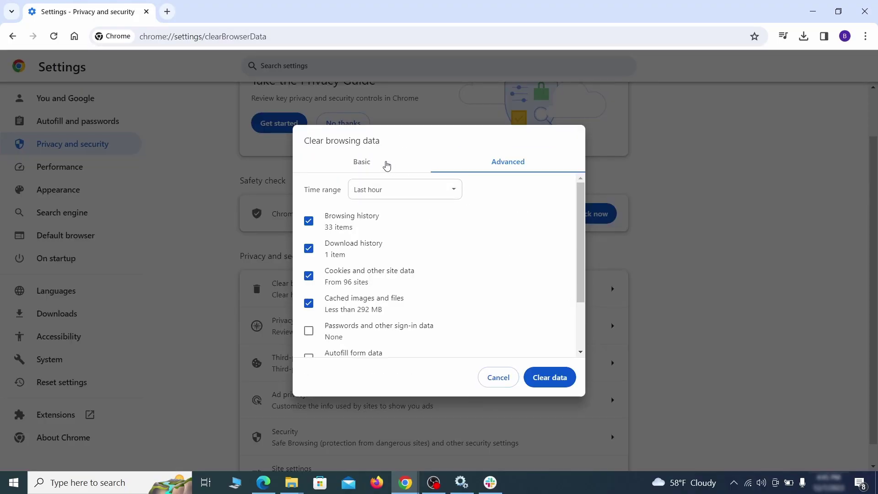
pyautogui.click(362, 161)
pyautogui.click(491, 163)
pyautogui.scroll(-3, 310, 320)
pyautogui.click(557, 379)
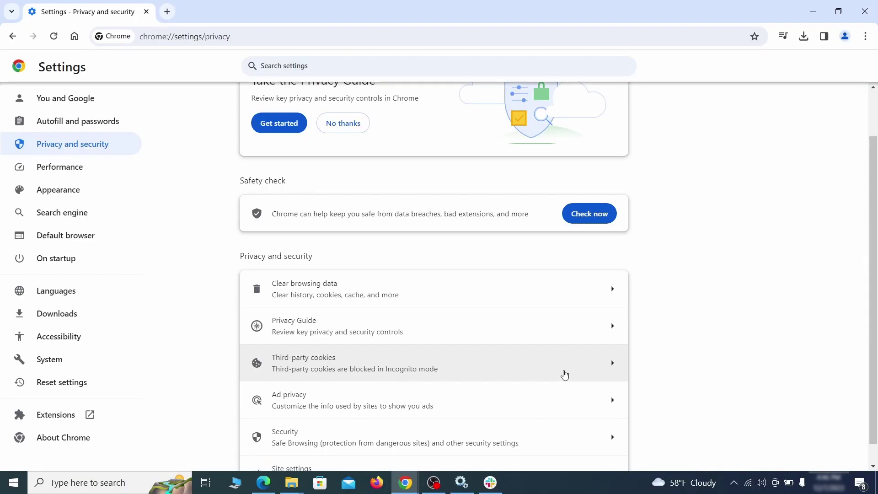
pyautogui.scroll(-1, 660, 300)
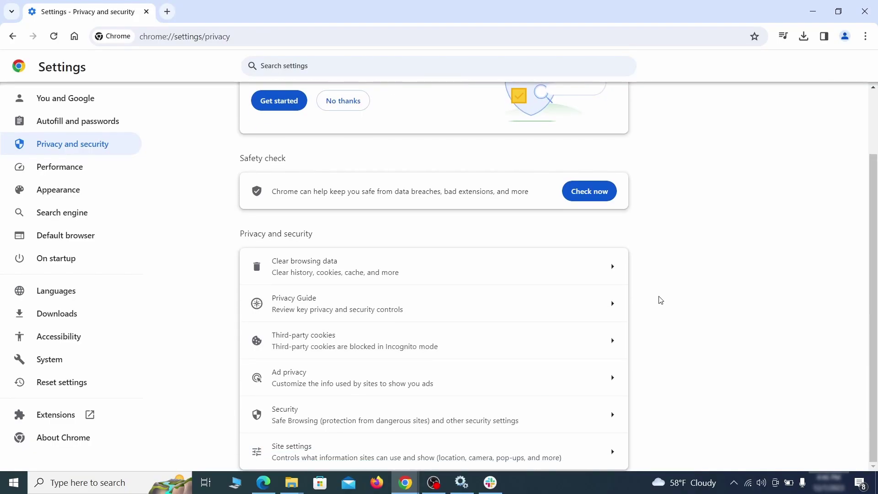
# - Revoke ExampleRougeURL.com's notification permission in Chrome's site settings
pyautogui.click(427, 446)
pyautogui.scroll(-5, 621, 286)
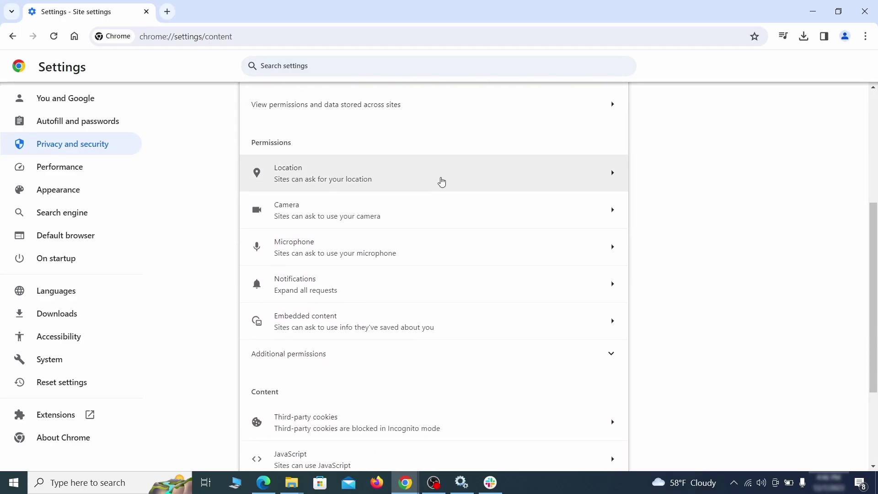
pyautogui.click(441, 180)
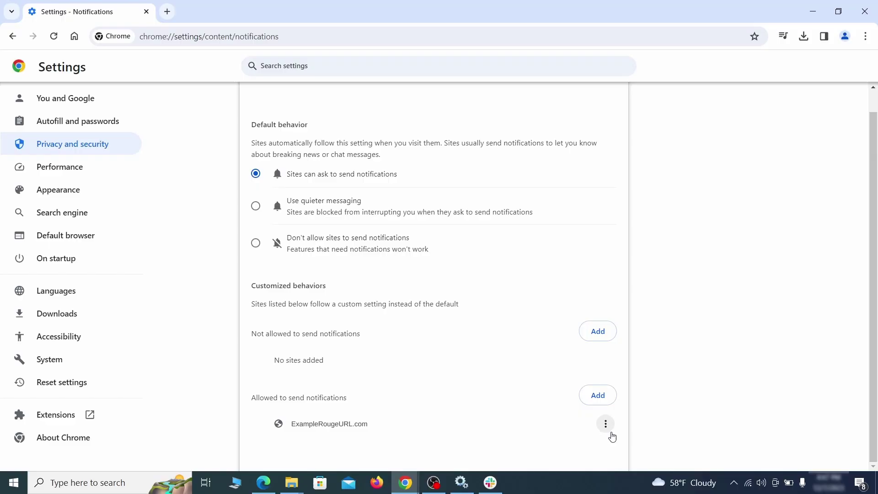
pyautogui.click(607, 424)
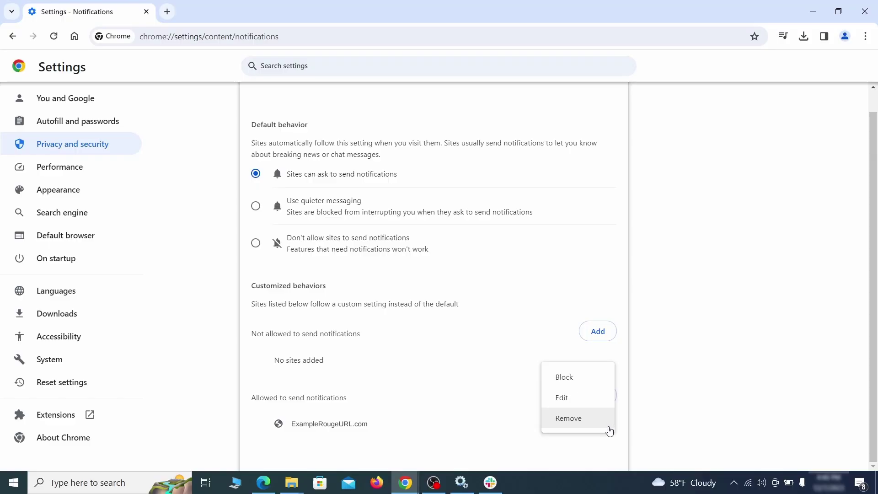
pyautogui.click(579, 419)
pyautogui.hotkey('alt', 'Left')
pyautogui.scroll(-2, 476, 309)
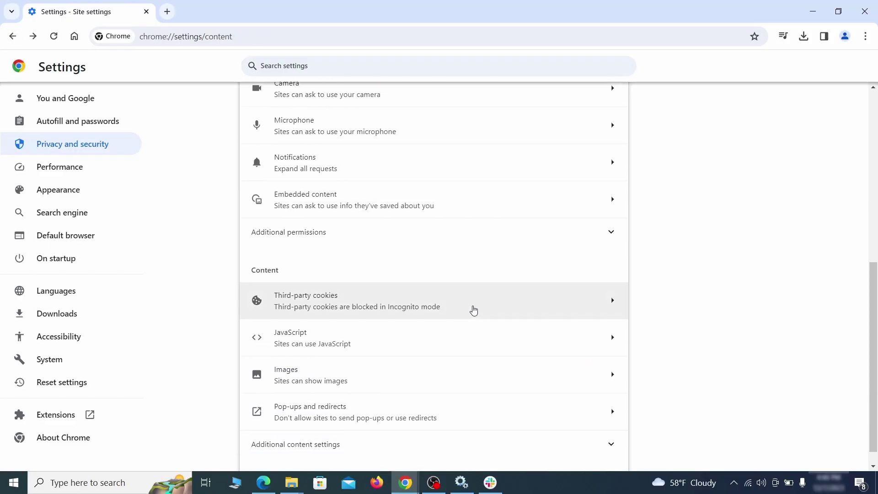
pyautogui.click(470, 309)
pyautogui.scroll(-5, 474, 309)
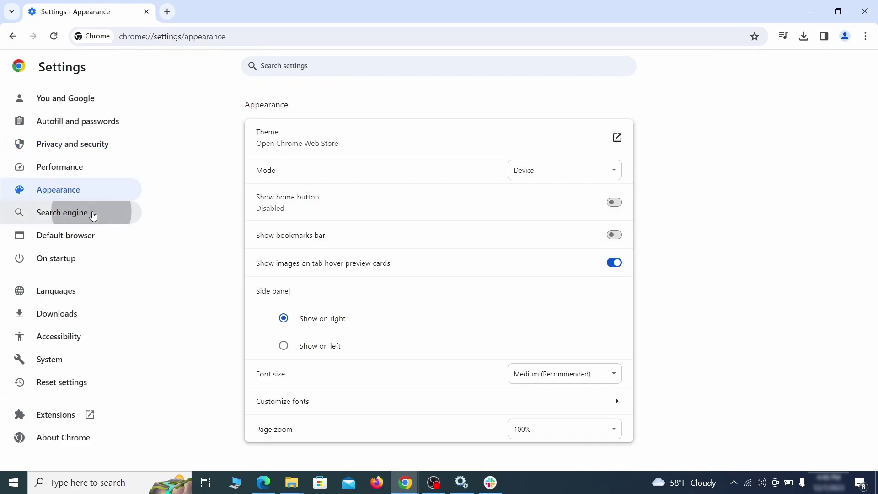
# - Delete the ExampleRougeURL.com site search shortcut from the managed search engines
pyautogui.click(87, 213)
pyautogui.click(565, 171)
pyautogui.scroll(-8, 562, 238)
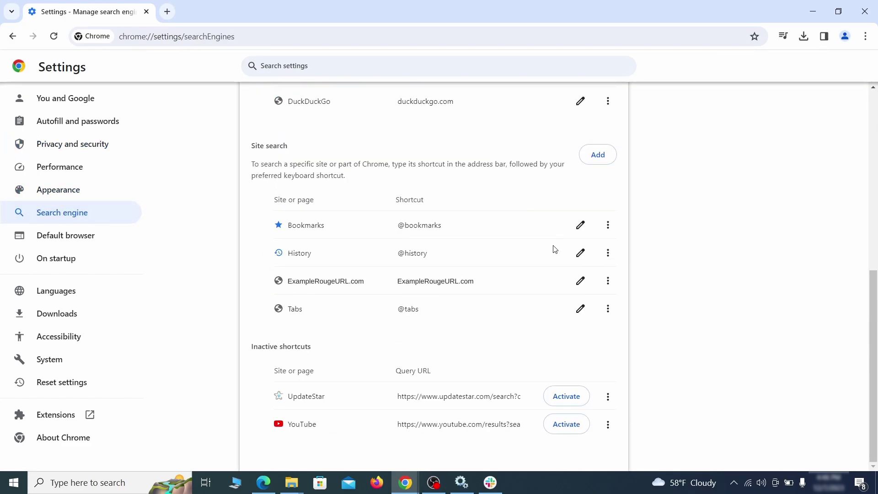
pyautogui.click(607, 280)
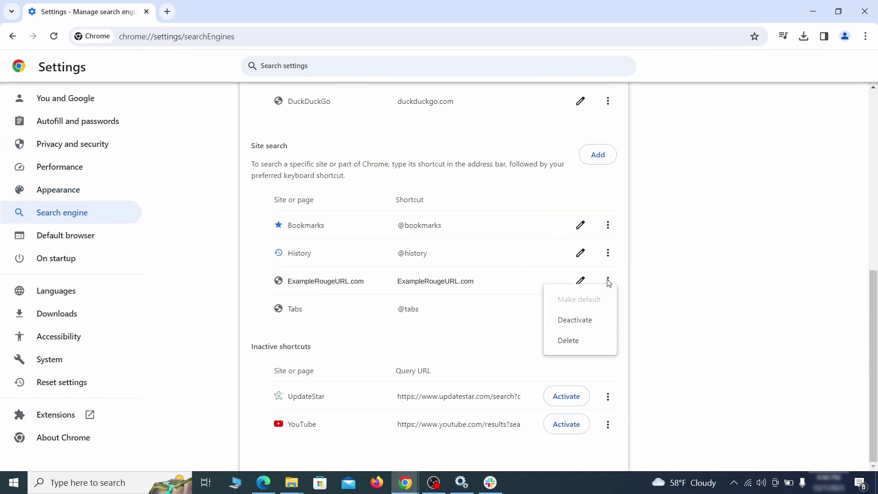
pyautogui.click(568, 341)
pyautogui.hotkey('alt', 'Left')
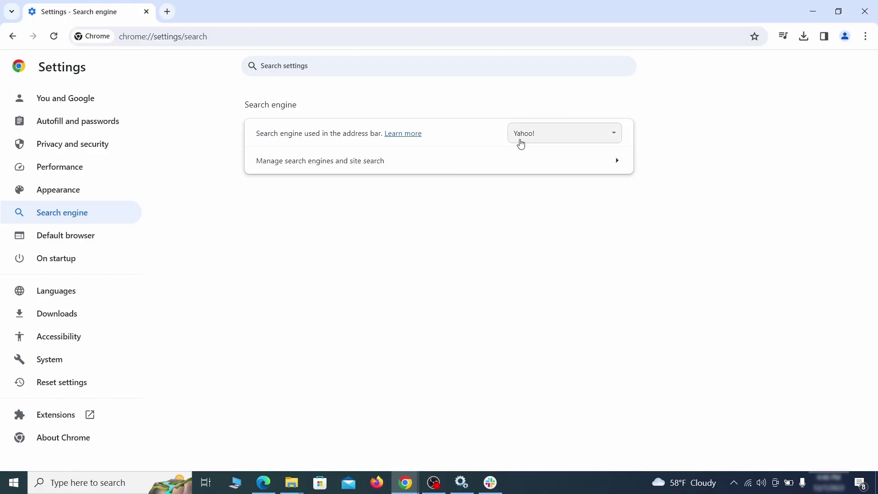
# - Make Google the default search engine instead of Yahoo!
pyautogui.click(599, 137)
pyautogui.click(576, 147)
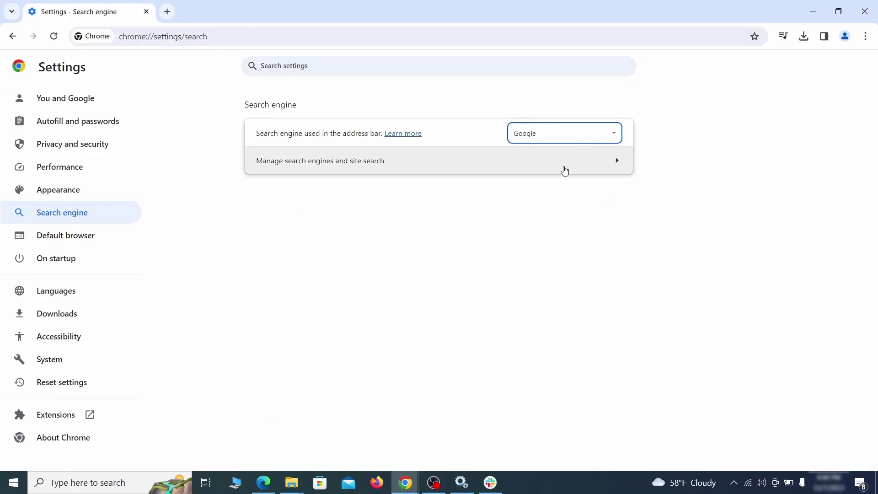
pyautogui.click(564, 171)
pyautogui.click(69, 257)
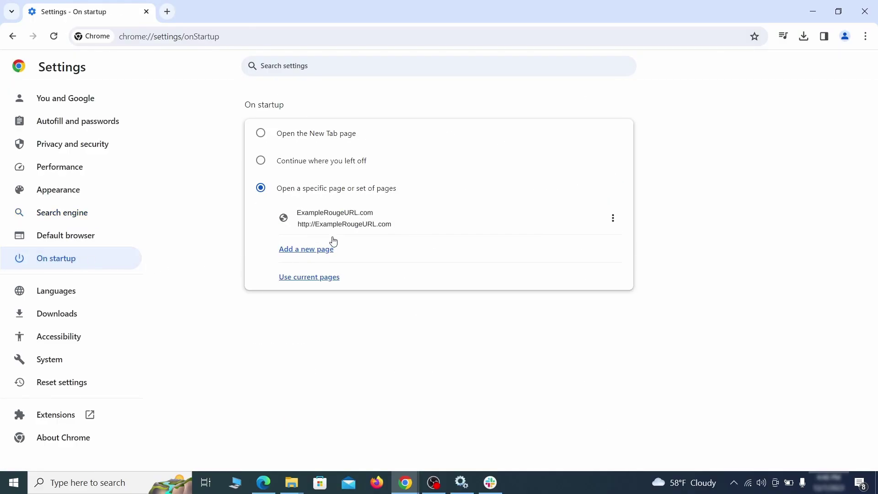
# - Remove ExampleRougeURL.com from the On startup page list
pyautogui.click(613, 220)
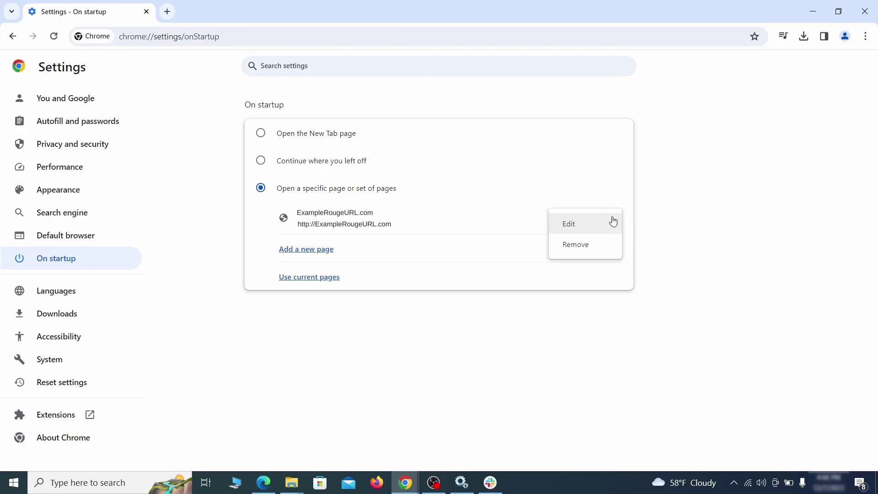
pyautogui.click(586, 247)
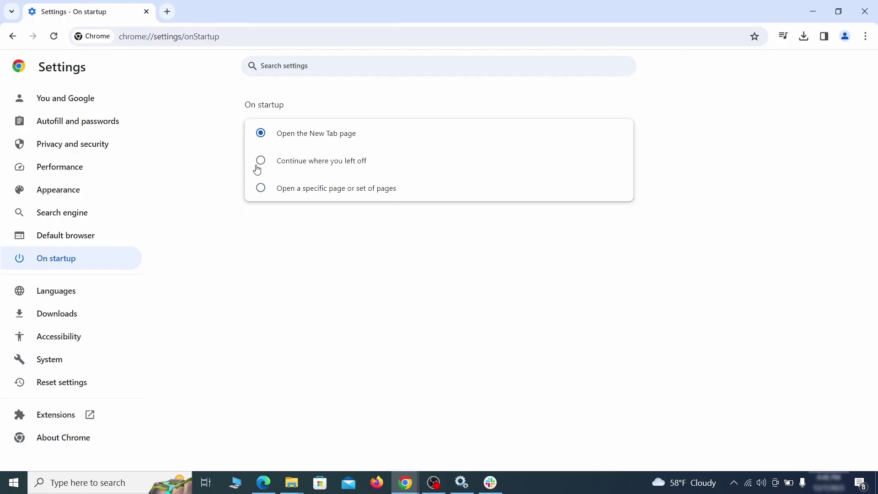